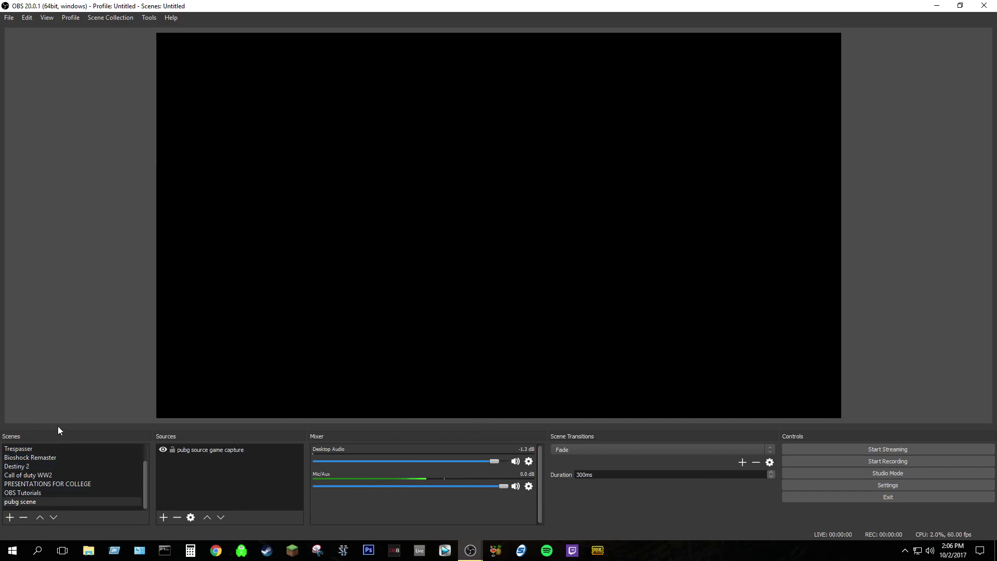
# Step: Remove the scene named "pubg scene" from the scene list
pyautogui.rightClick(32, 502)
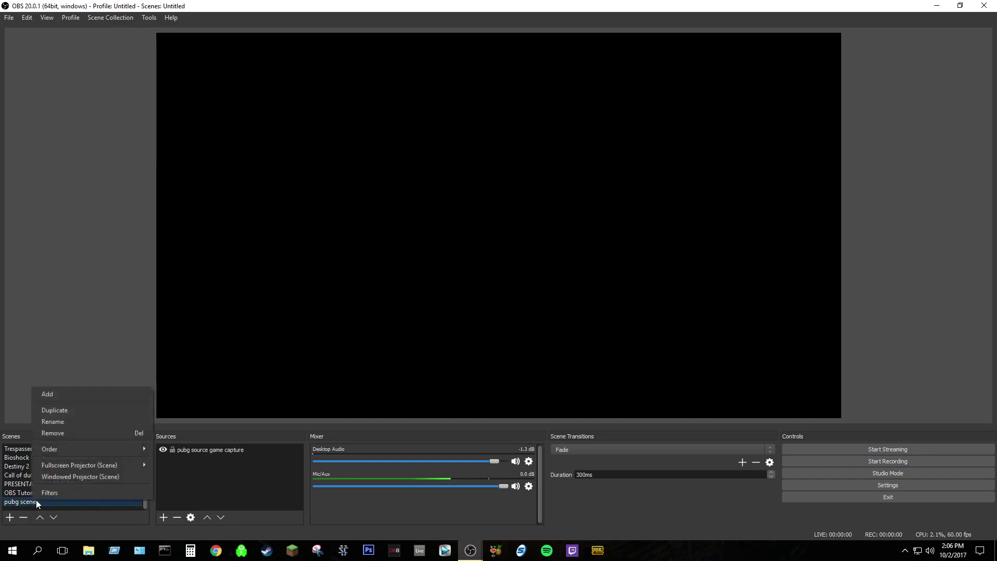
pyautogui.click(64, 430)
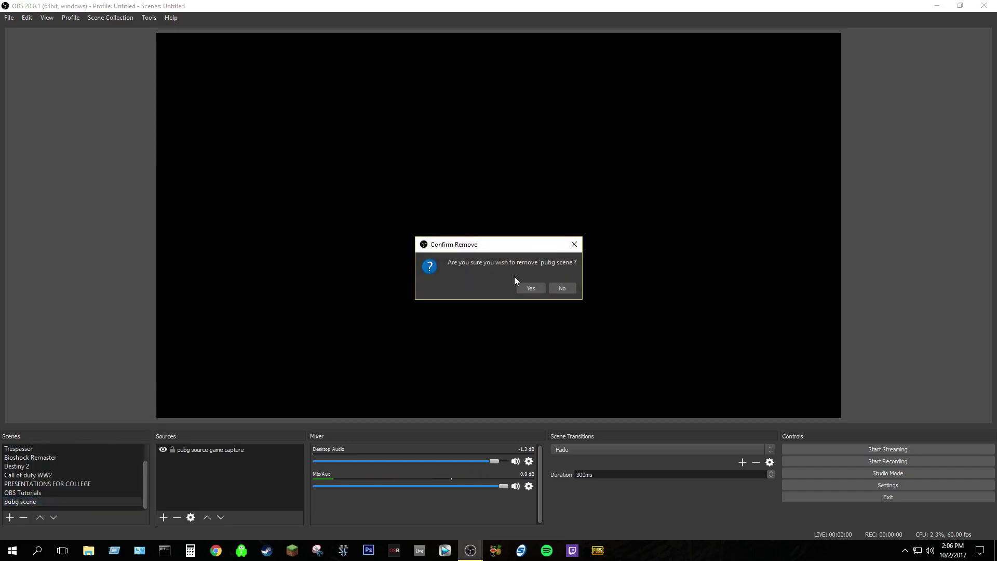
pyautogui.click(530, 288)
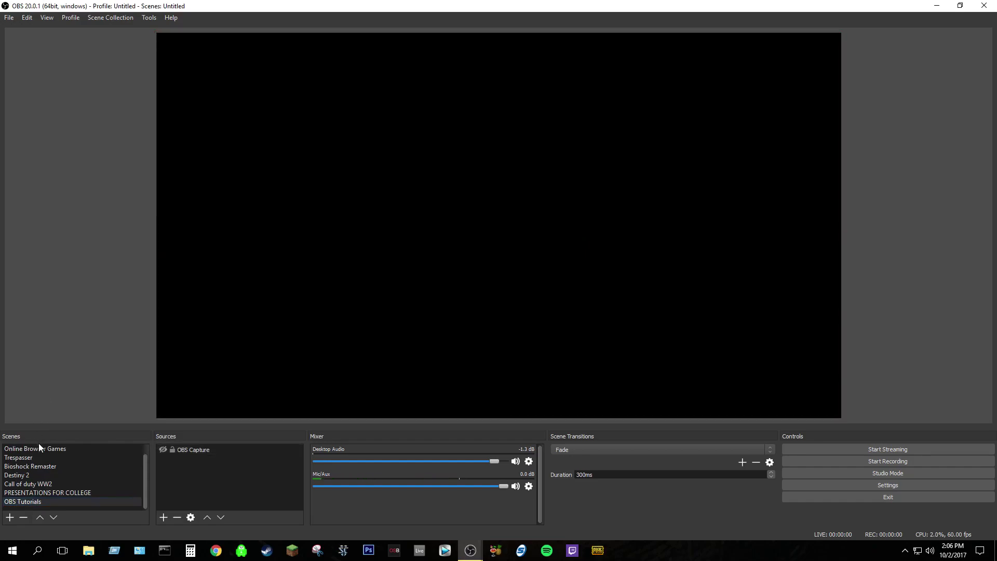
# Step: Add a new scene named "pubg"
pyautogui.moveTo(148, 493); pyautogui.dragTo(146, 486)
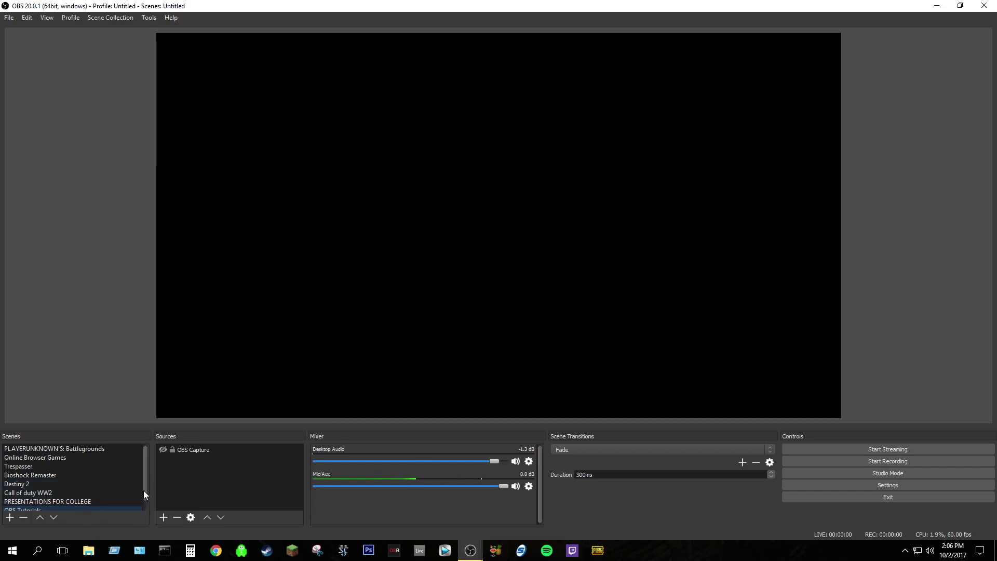
pyautogui.click(77, 503)
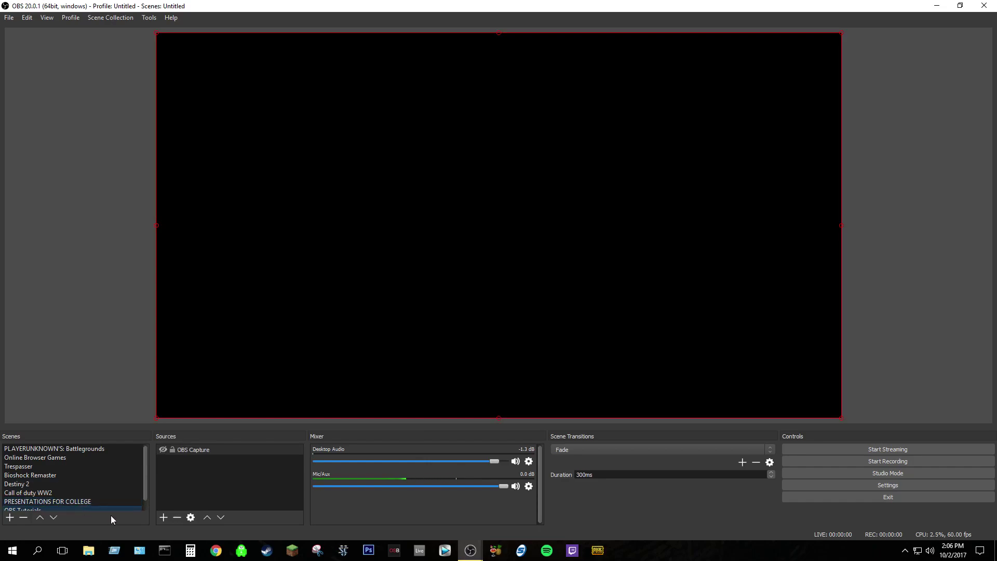
pyautogui.click(10, 517)
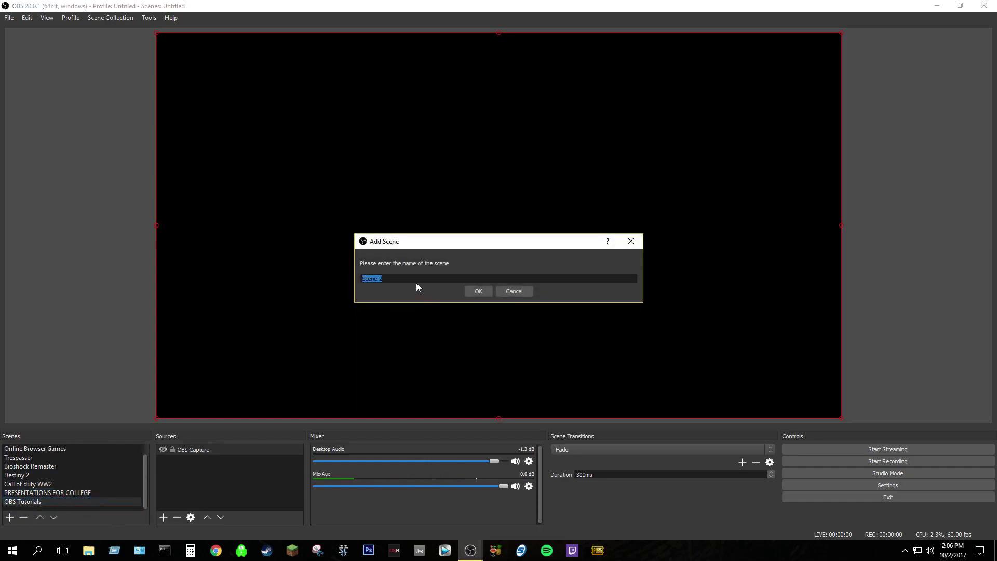
pyautogui.write('pubg')
pyautogui.press('Return')
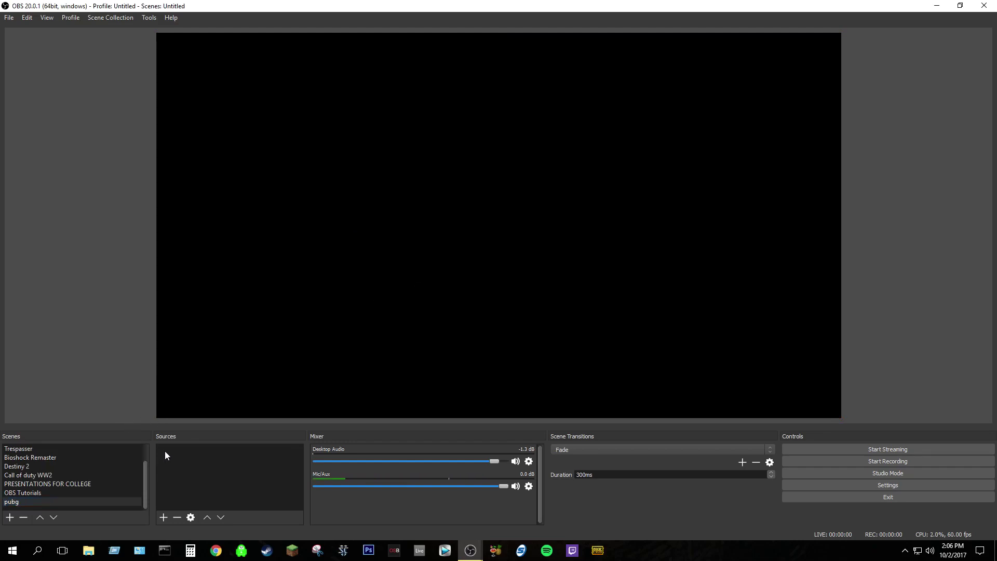
# Step: Add a new Game Capture source named "pubg source" to the pubg scene
pyautogui.click(164, 518)
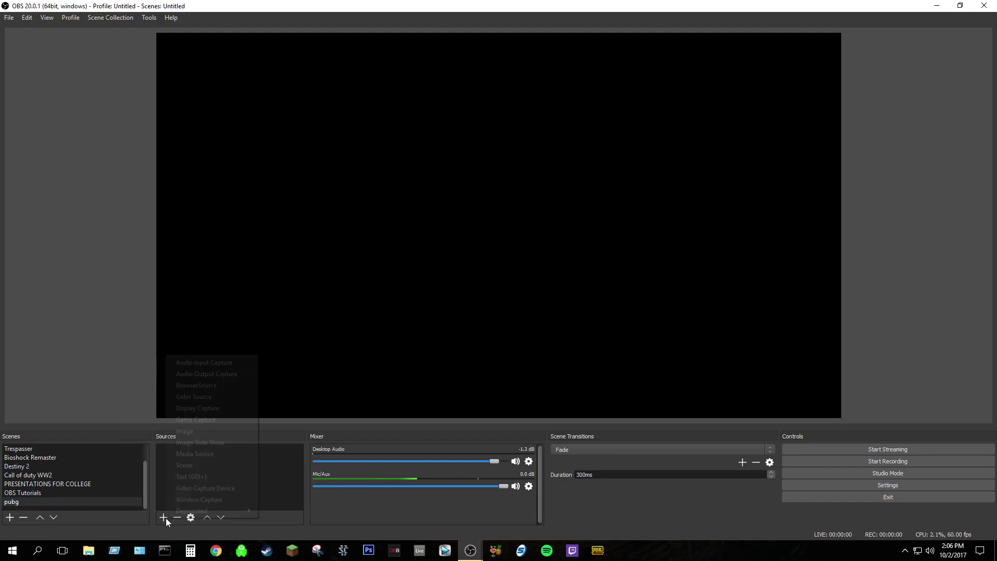
pyautogui.click(201, 420)
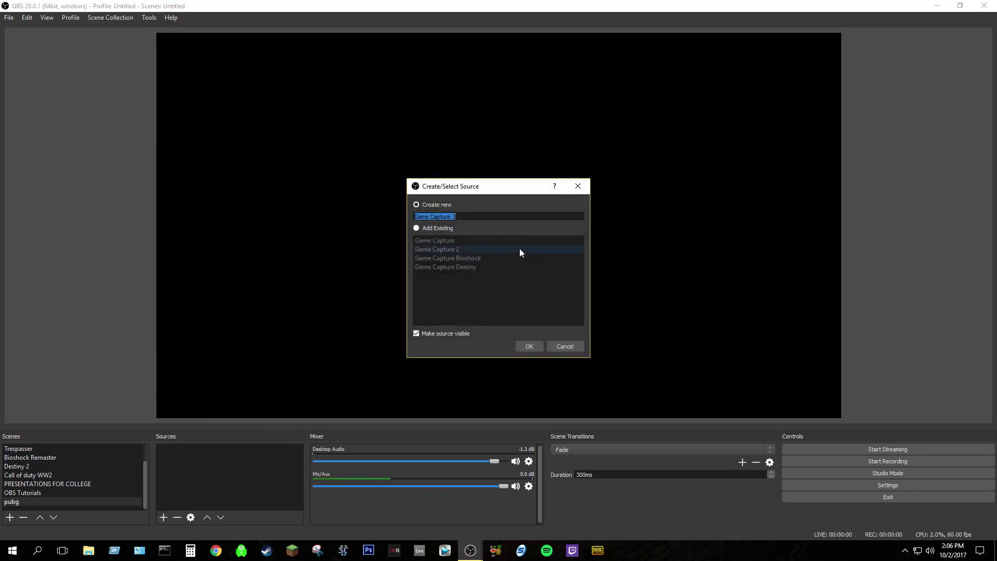
pyautogui.write('pubg')
pyautogui.write('scene')
pyautogui.press('BackSpace')
pyautogui.press('BackSpace')
pyautogui.press('BackSpace')
pyautogui.press('BackSpace')
pyautogui.write('ource')
pyautogui.press('Return')
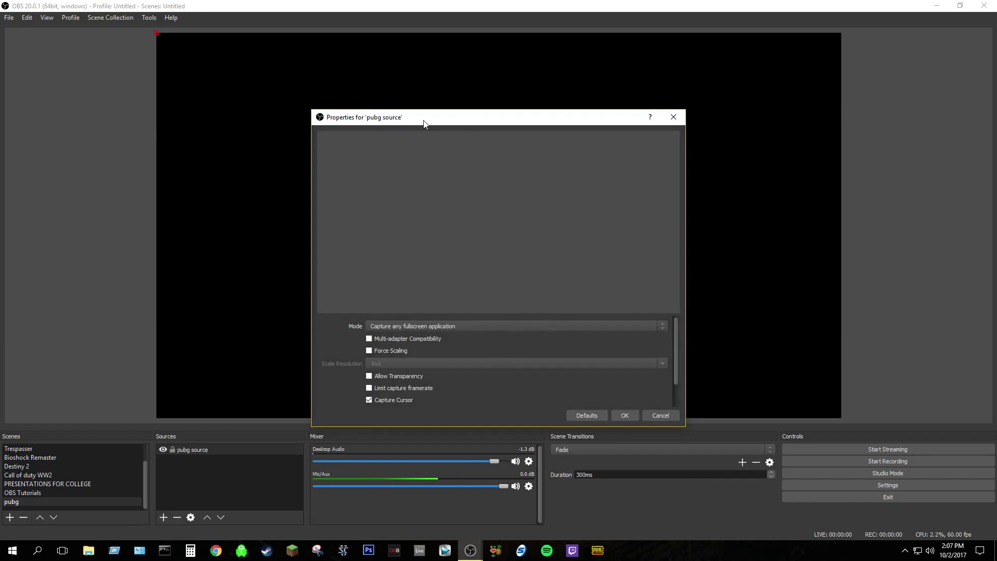
# Step: Set the pubg source's mode to Capture specific window, check which windows are available, and accept the properties
pyautogui.click(478, 325)
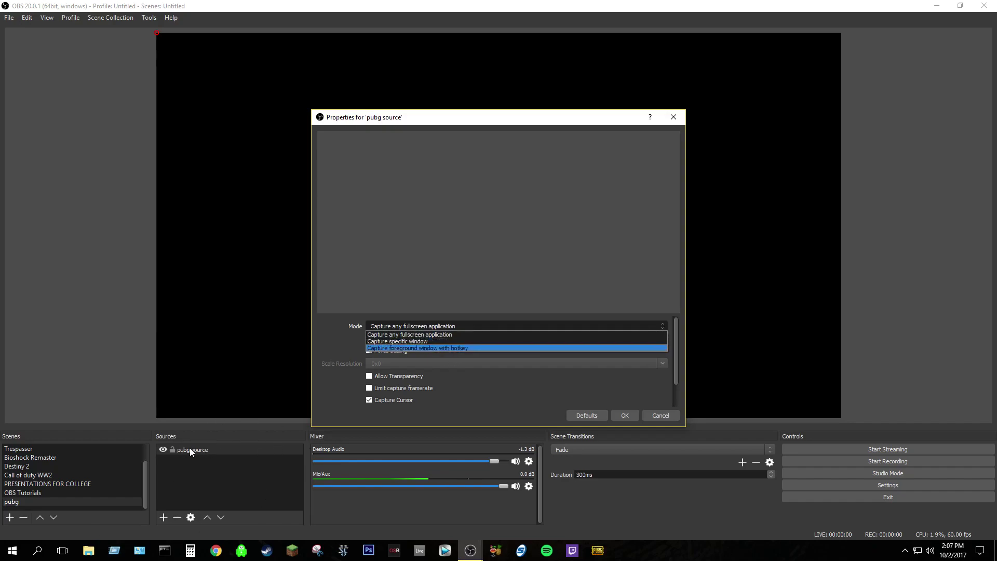
pyautogui.click(406, 341)
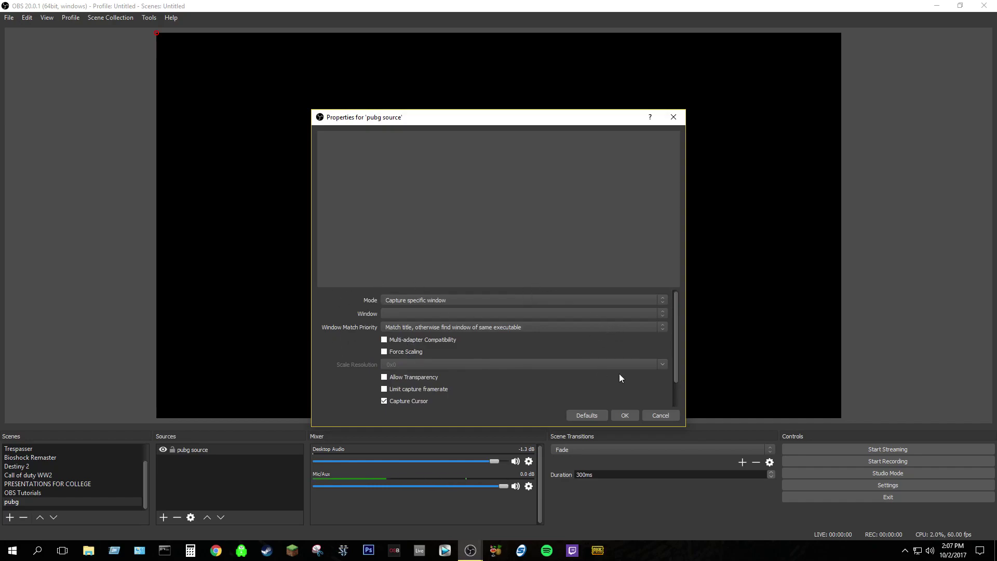
pyautogui.click(661, 317)
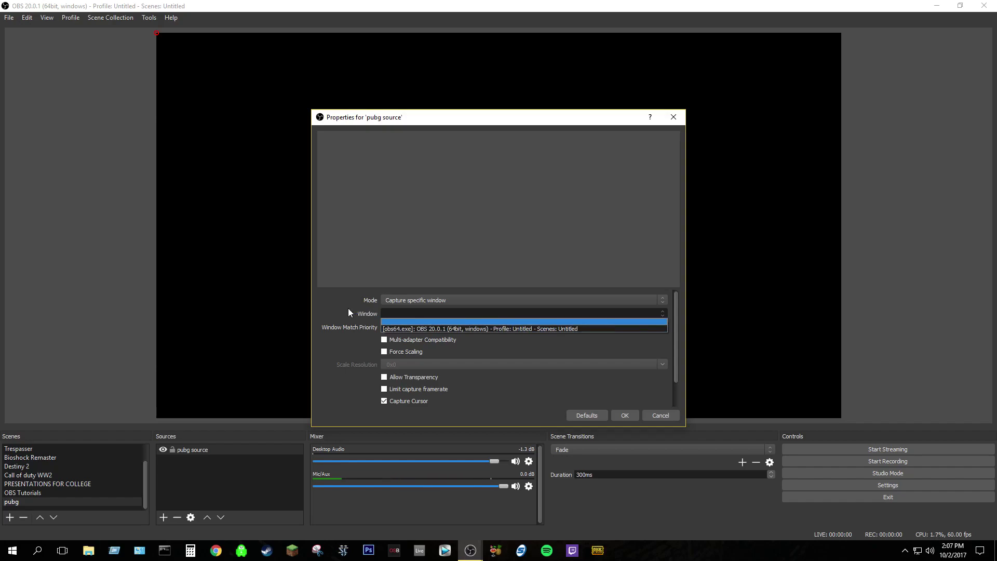
pyautogui.click(323, 306)
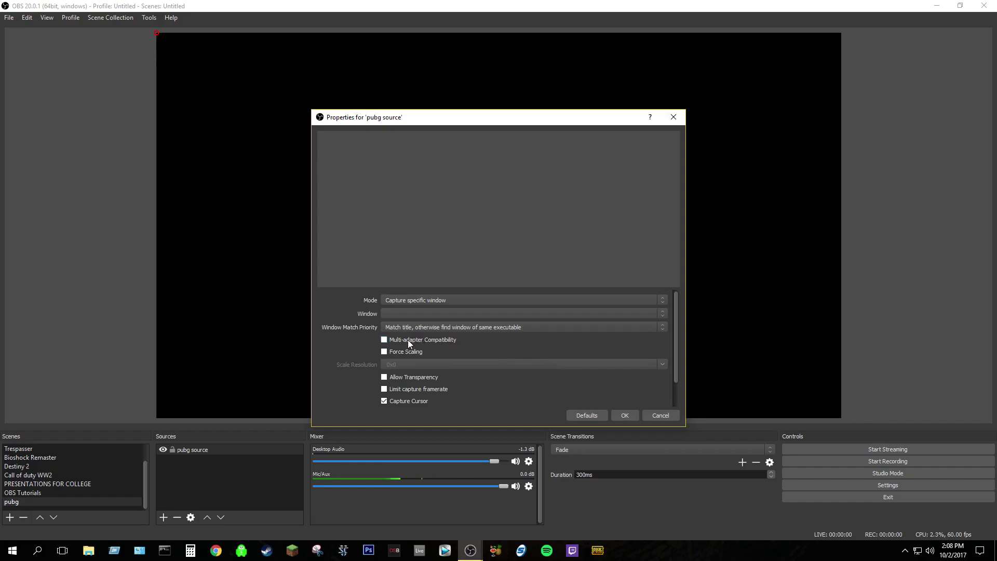
pyautogui.click(624, 415)
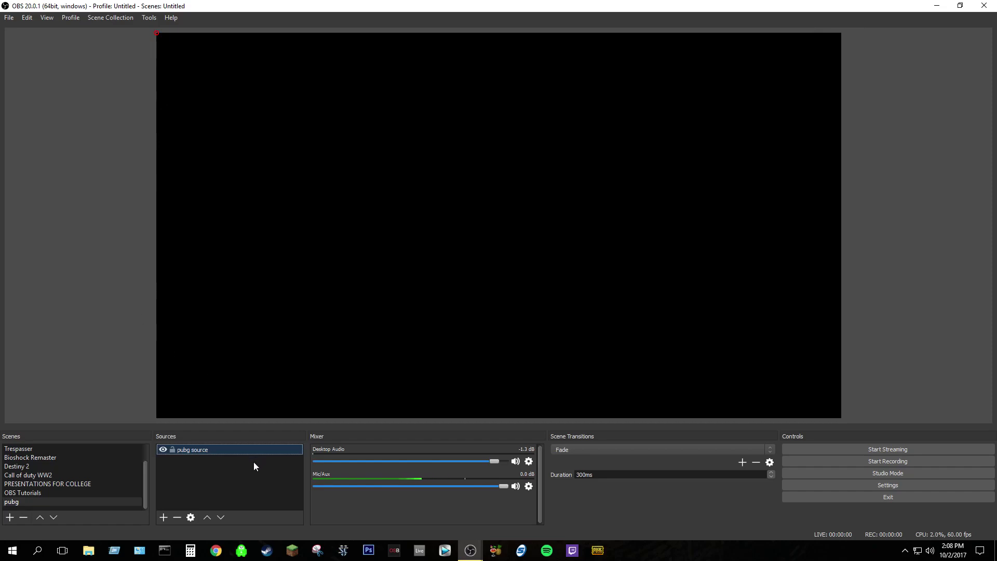
# Step: Transform the pubg source to fit to screen
pyautogui.rightClick(238, 451)
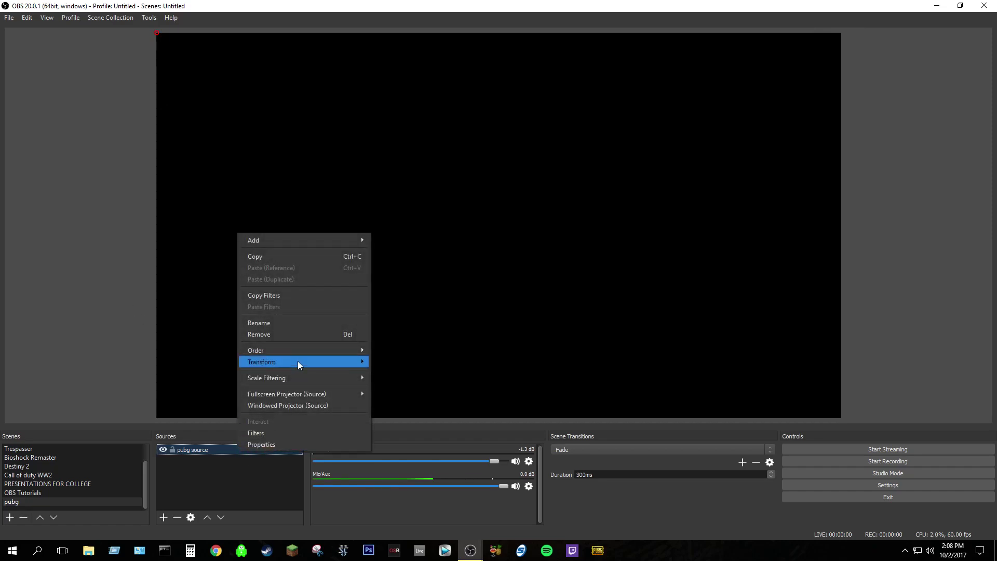
pyautogui.moveTo(298, 361)
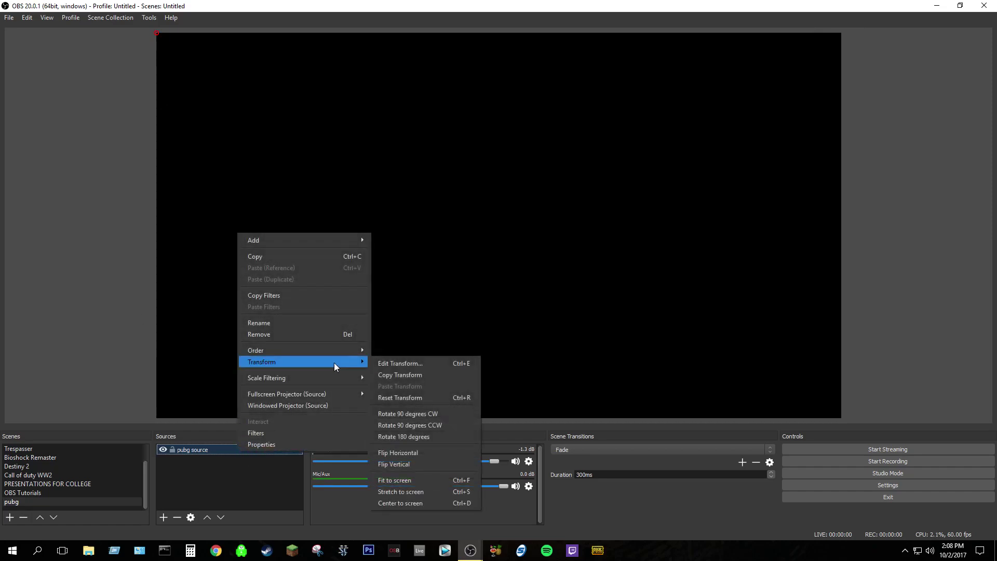
pyautogui.click(428, 481)
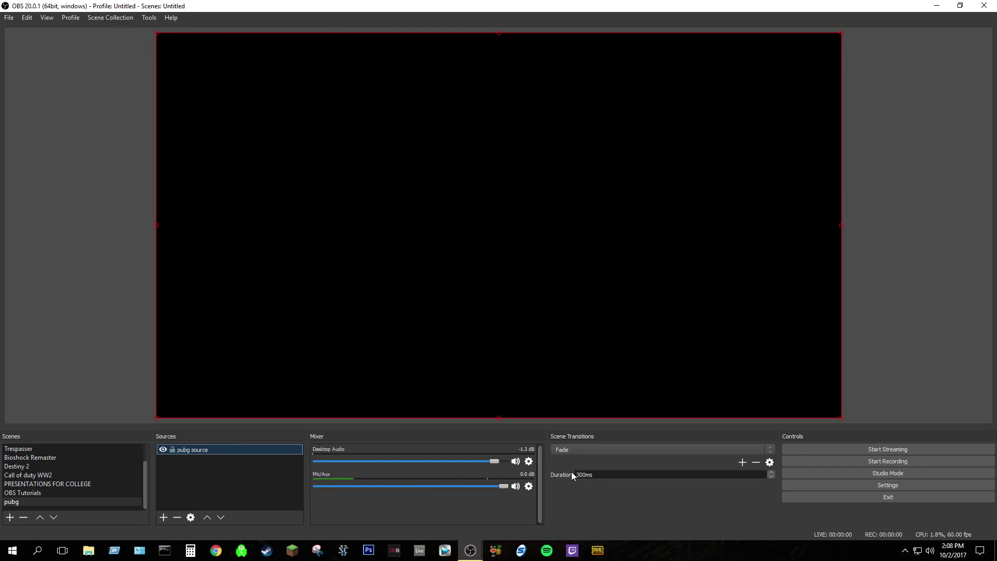
# Step: Set the output mode to Advanced in the output settings and show the recording options
pyautogui.click(926, 485)
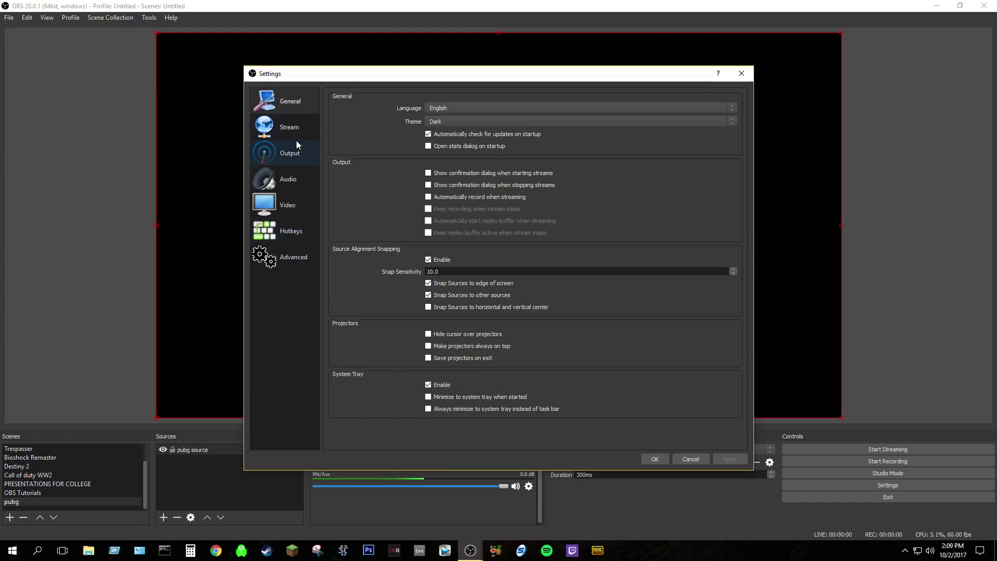
pyautogui.click(309, 149)
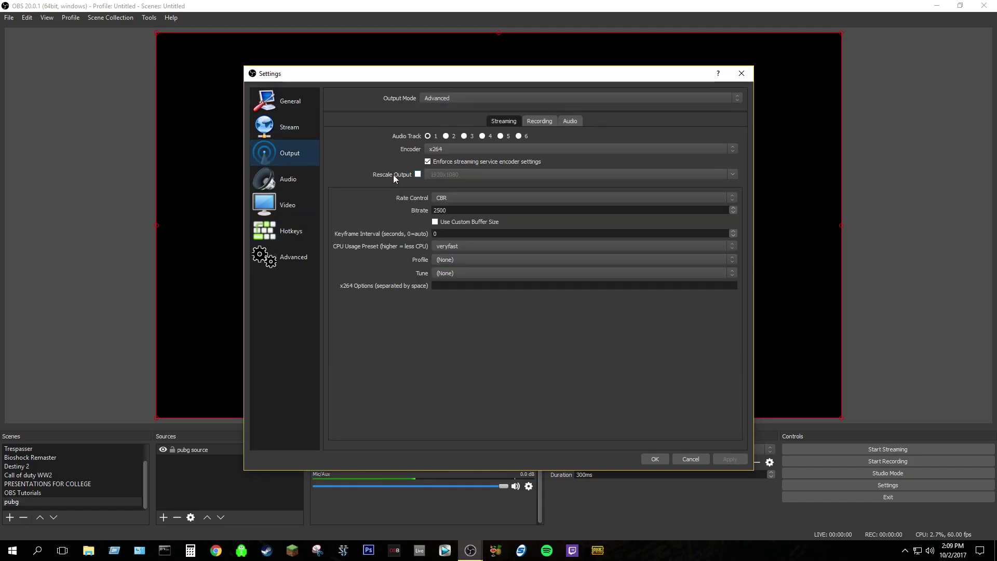
pyautogui.click(494, 93)
pyautogui.click(465, 111)
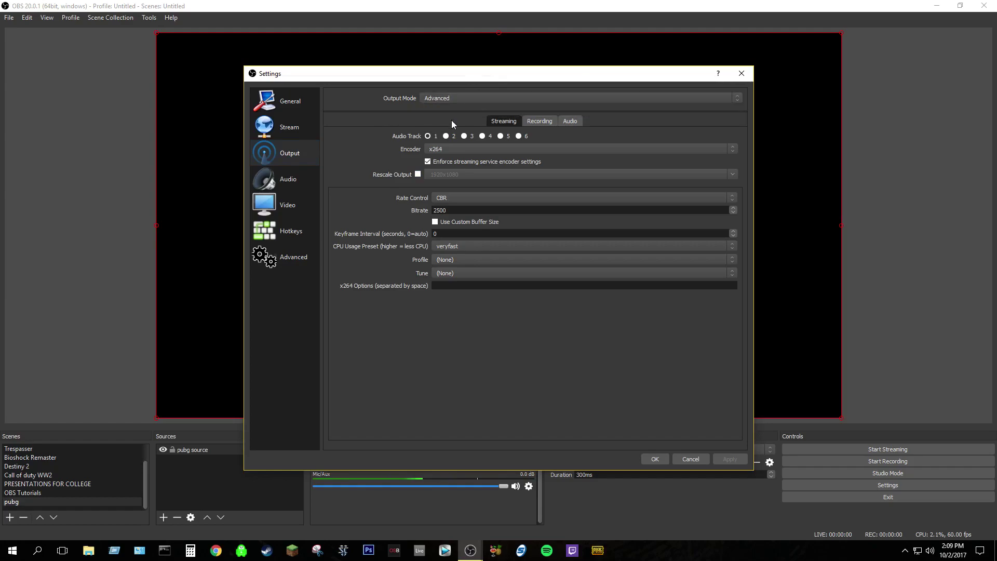
pyautogui.click(537, 121)
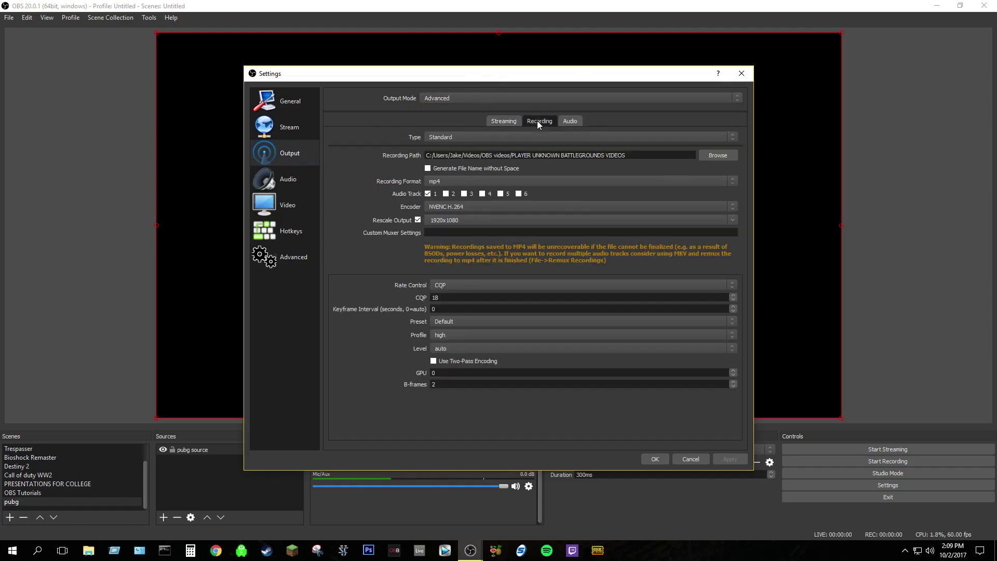
pyautogui.click(503, 121)
pyautogui.click(541, 121)
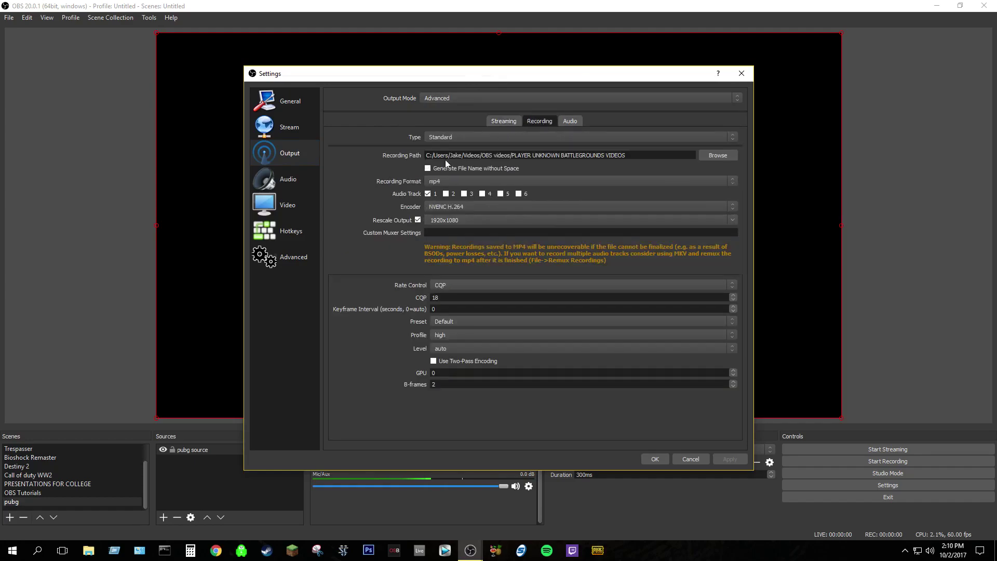
# Step: Set the recording type to Standard and the recording format to mp4
pyautogui.click(461, 137)
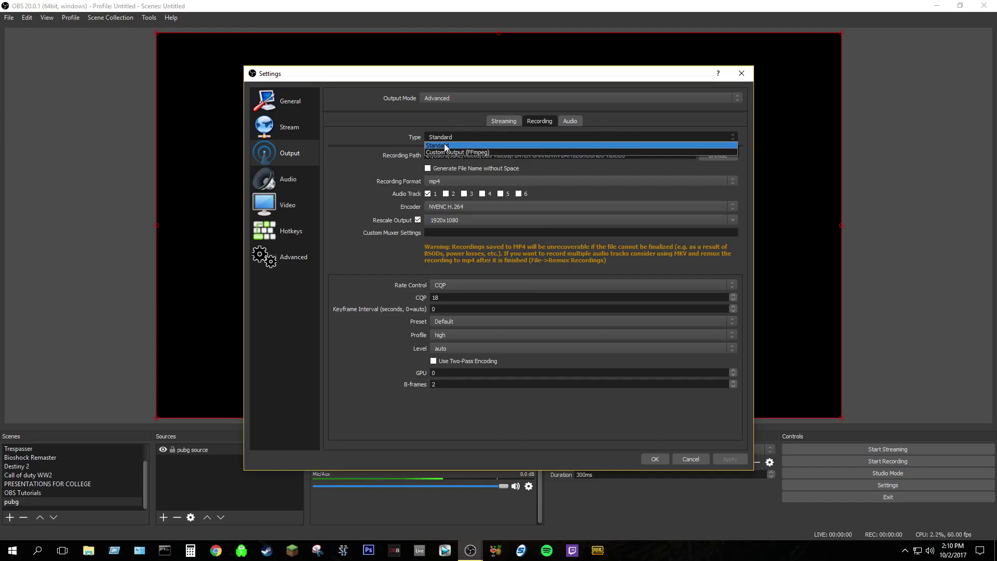
pyautogui.click(445, 146)
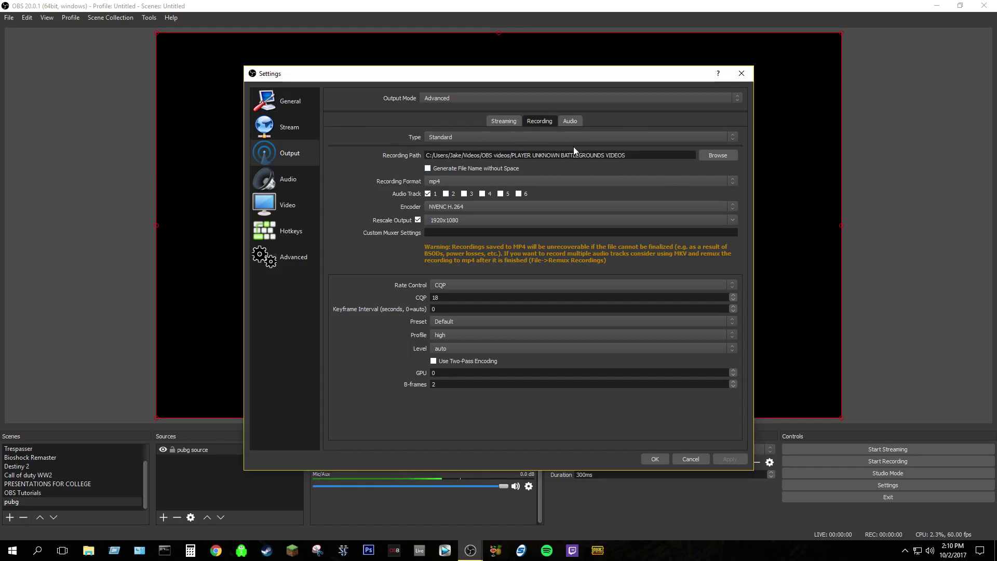
pyautogui.click(438, 181)
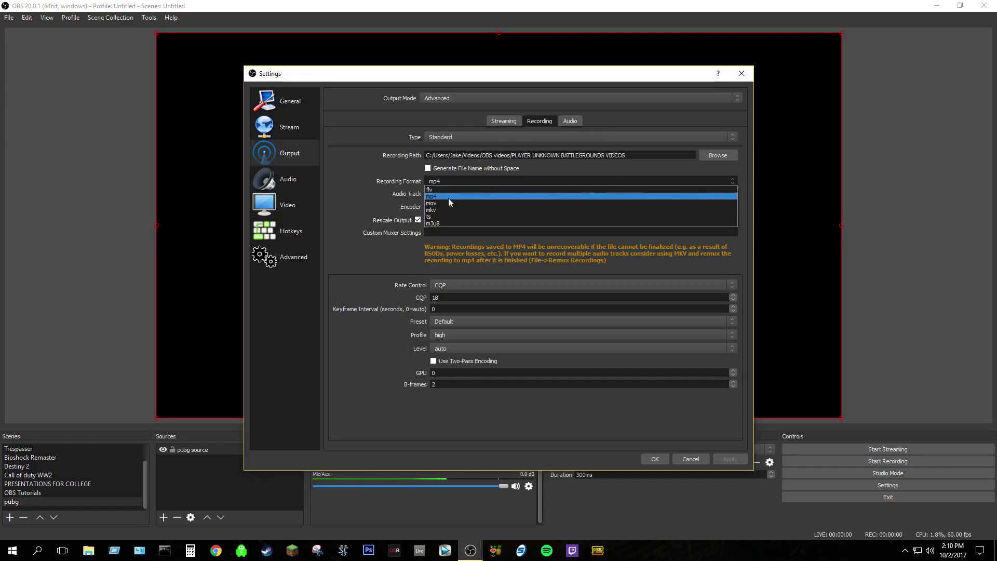
pyautogui.click(449, 197)
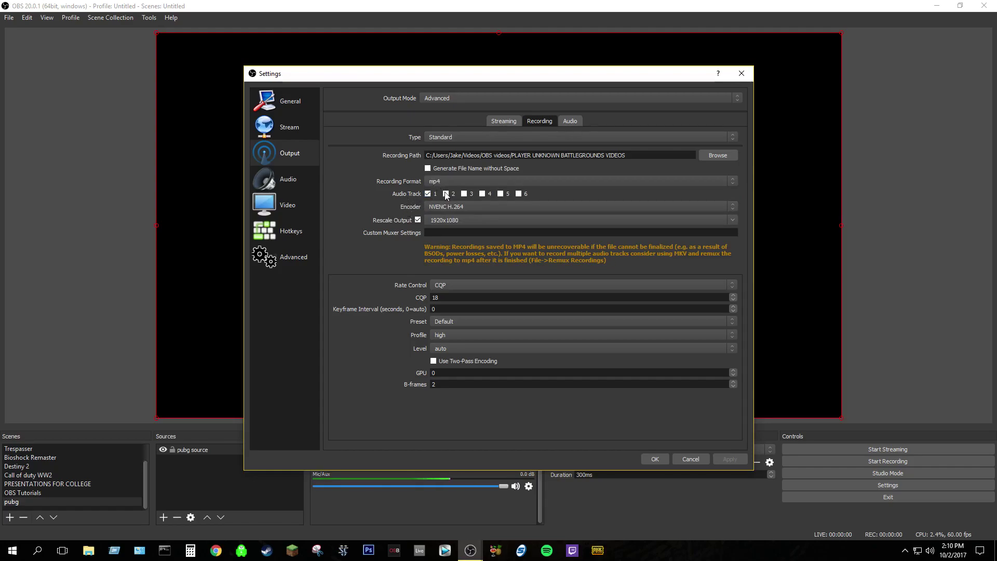
# Step: Set the recording encoder to NVENC H.264 and its rate control to CQP
pyautogui.click(484, 207)
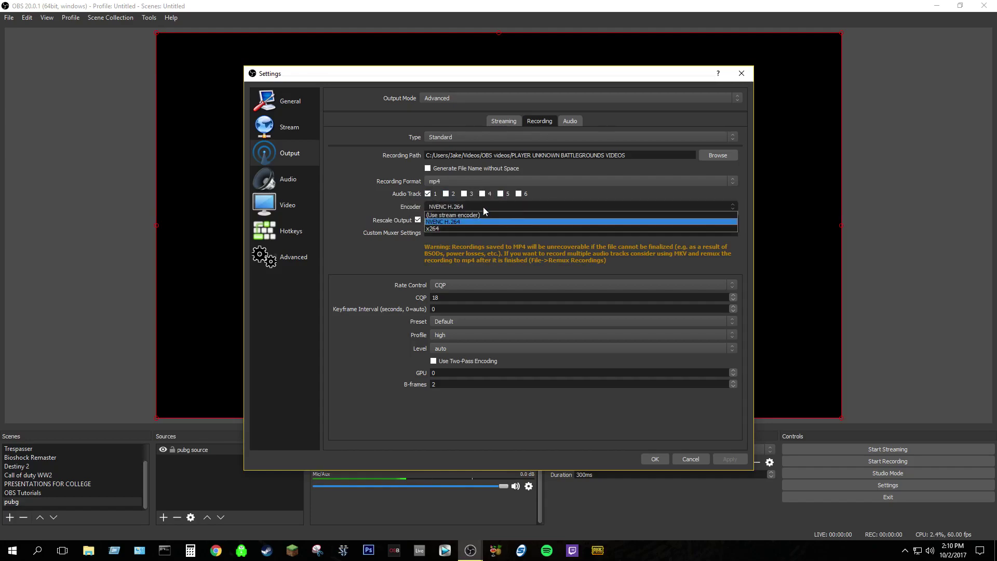
pyautogui.click(452, 223)
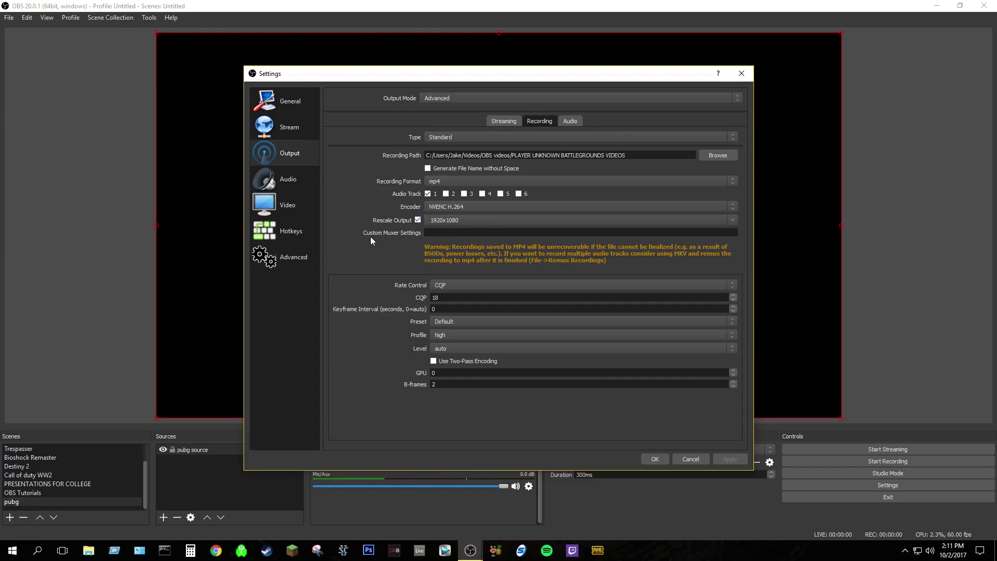
pyautogui.click(446, 286)
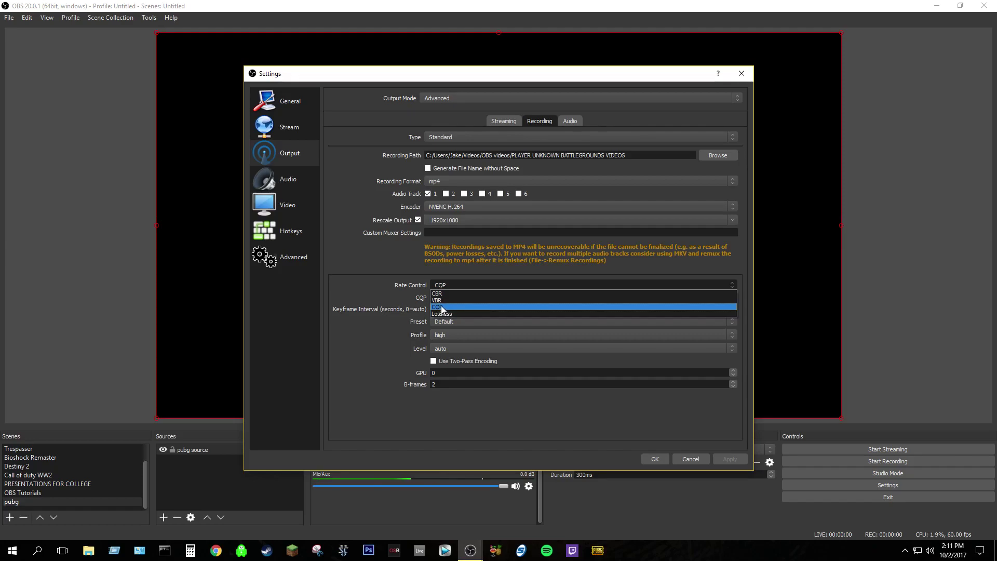
pyautogui.click(441, 308)
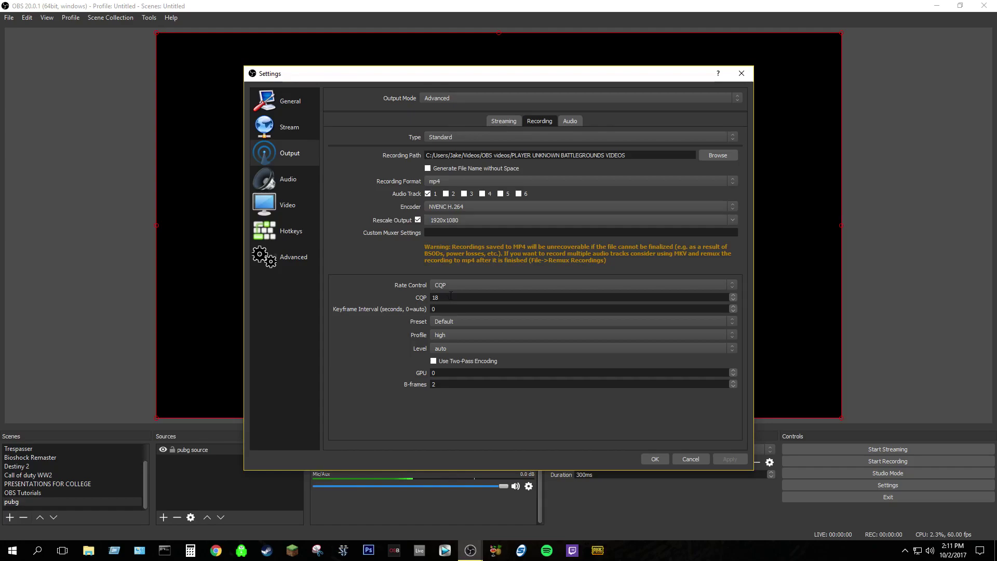
# Step: Set the recording CQP value to 18 and look through the available encoder presets
pyautogui.press('BackSpace')
pyautogui.write('3')
pyautogui.press('BackSpace')
pyautogui.write('8')
pyautogui.click(457, 323)
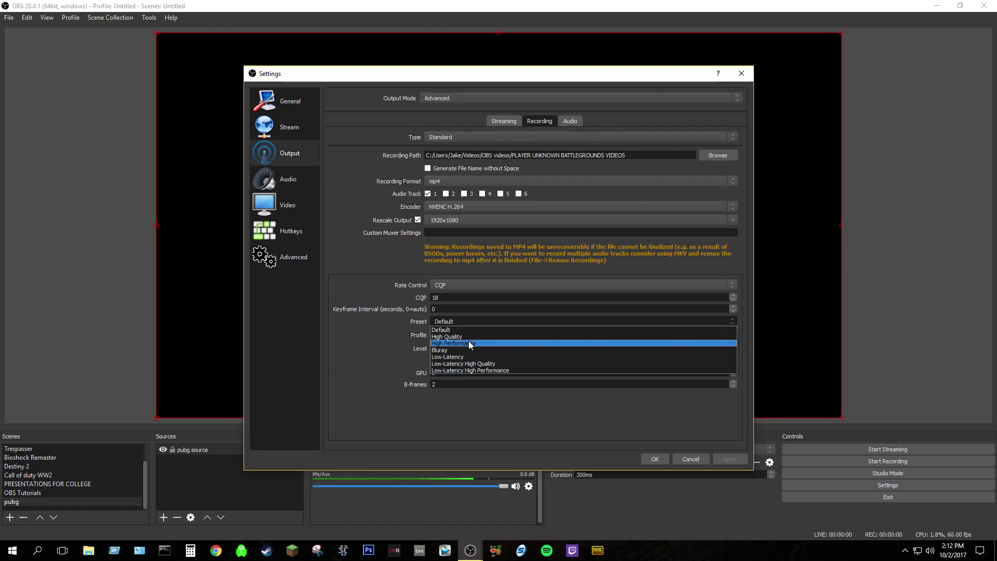
pyautogui.click(402, 335)
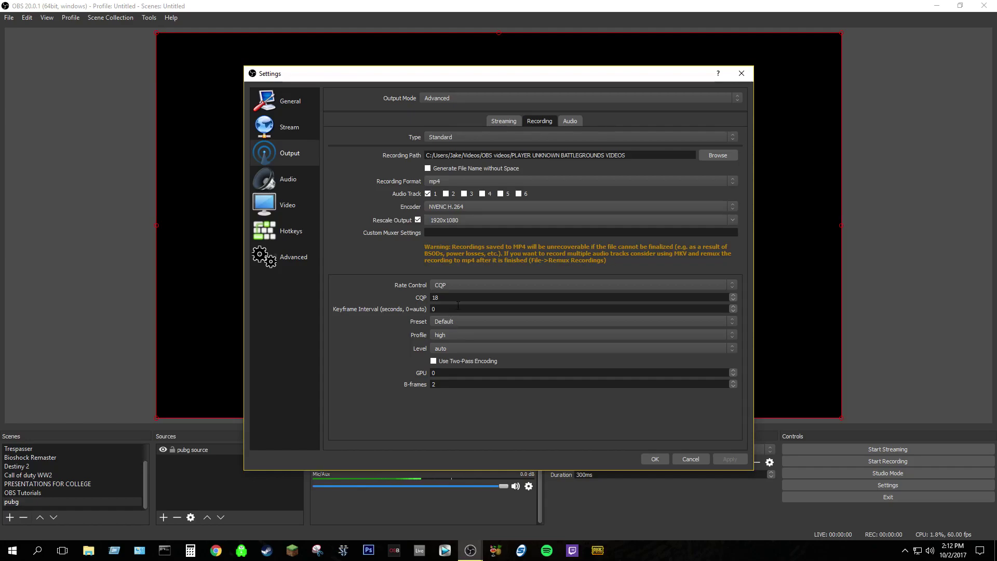
# Step: Set the recording encoder's profile to high and look through the available levels
pyautogui.click(448, 336)
pyautogui.click(451, 343)
pyautogui.click(444, 348)
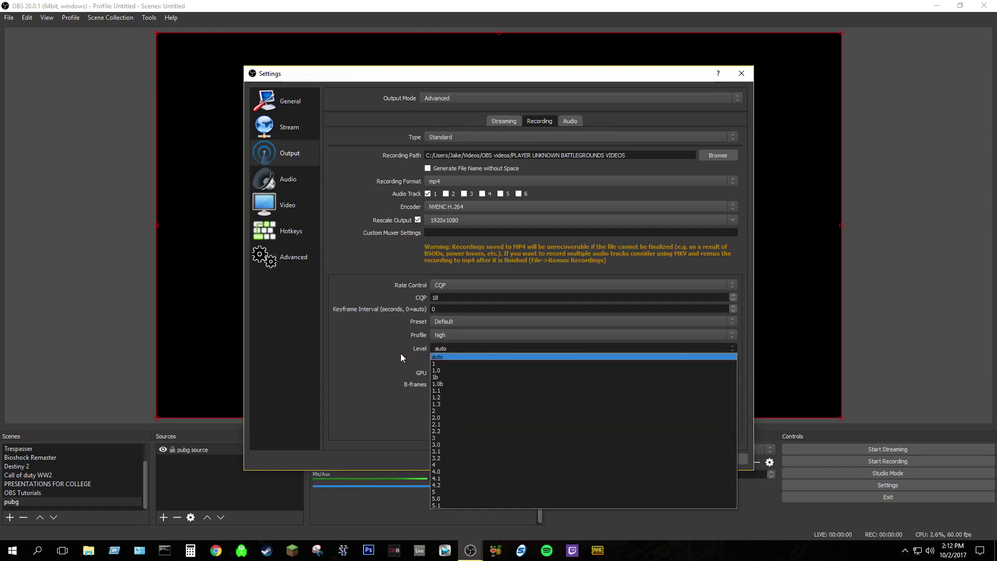
pyautogui.click(400, 353)
pyautogui.click(449, 348)
pyautogui.click(376, 354)
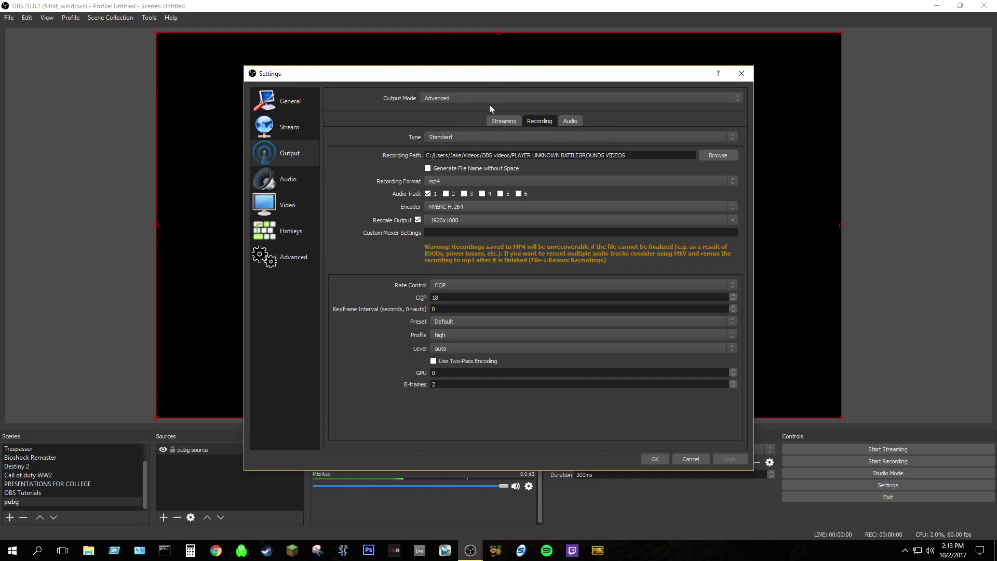
# Step: Set the audio bitrate of output Track 1 to 320
pyautogui.click(569, 120)
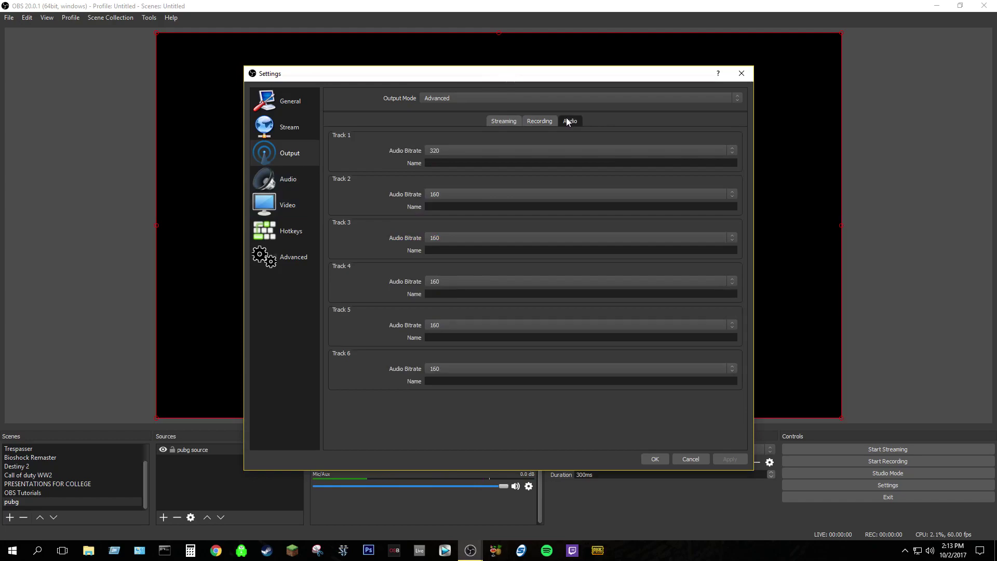
pyautogui.click(462, 149)
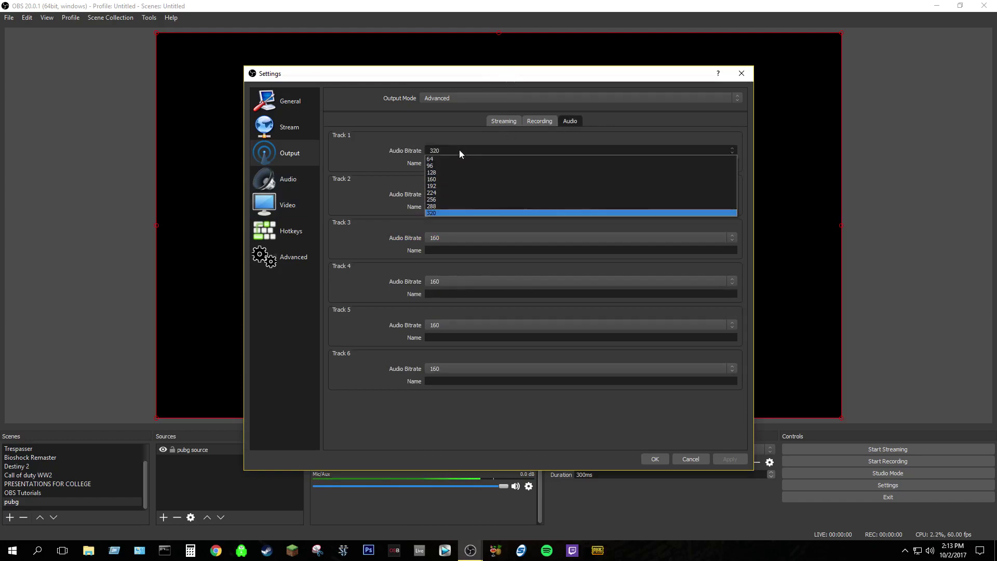
pyautogui.click(443, 214)
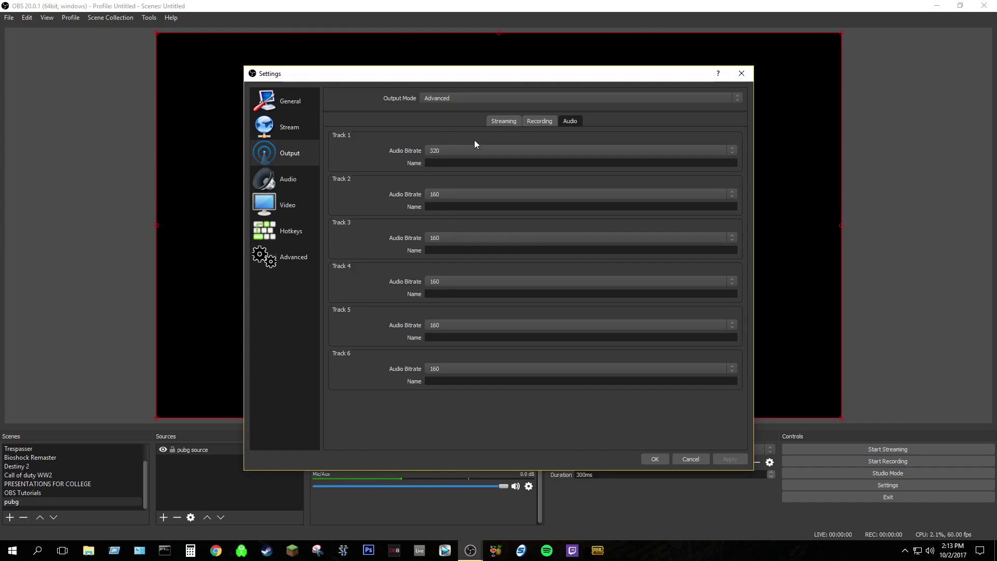
# Step: Keep the audio sample rate at 44.1khz after checking the available rates
pyautogui.click(296, 186)
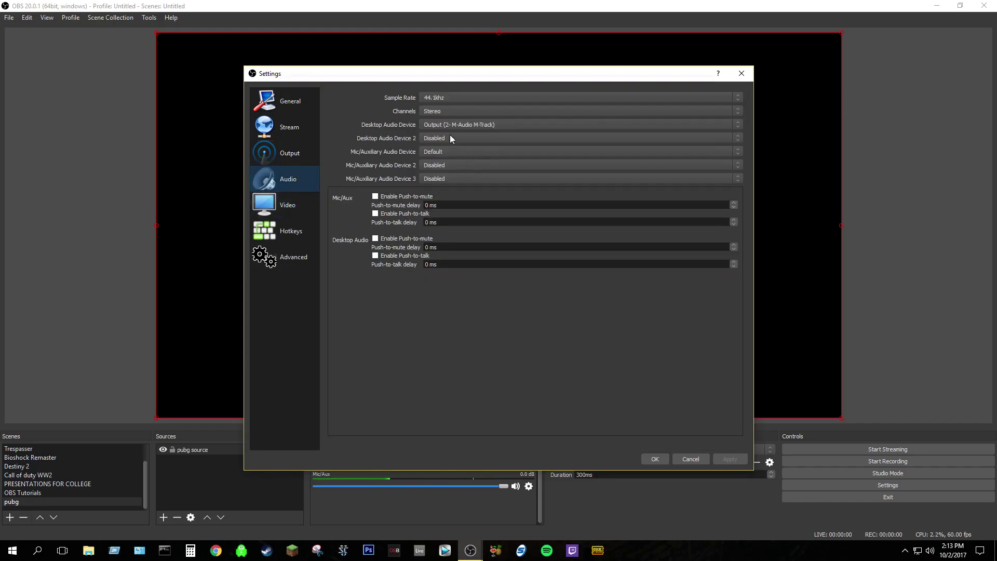
pyautogui.click(450, 98)
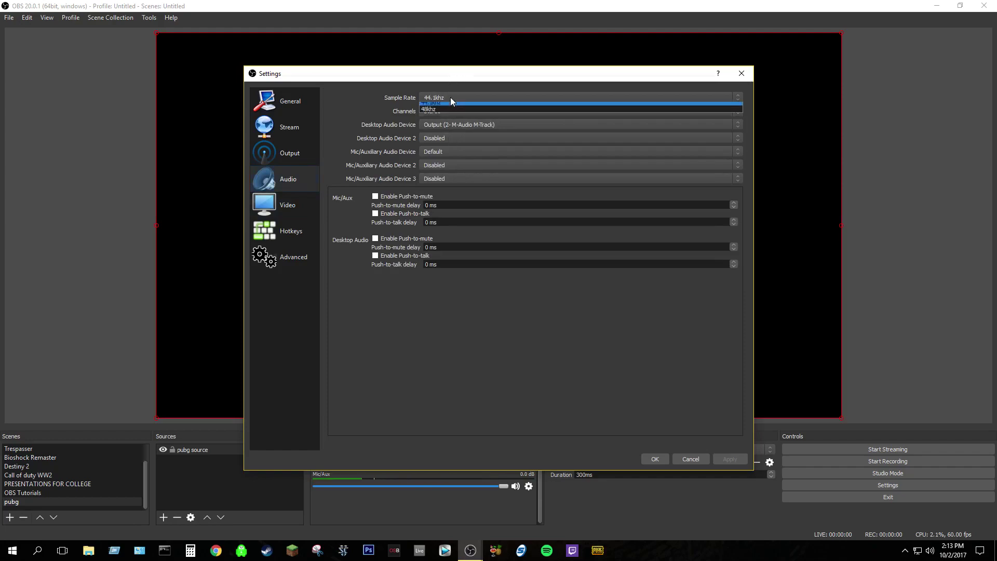
pyautogui.click(447, 100)
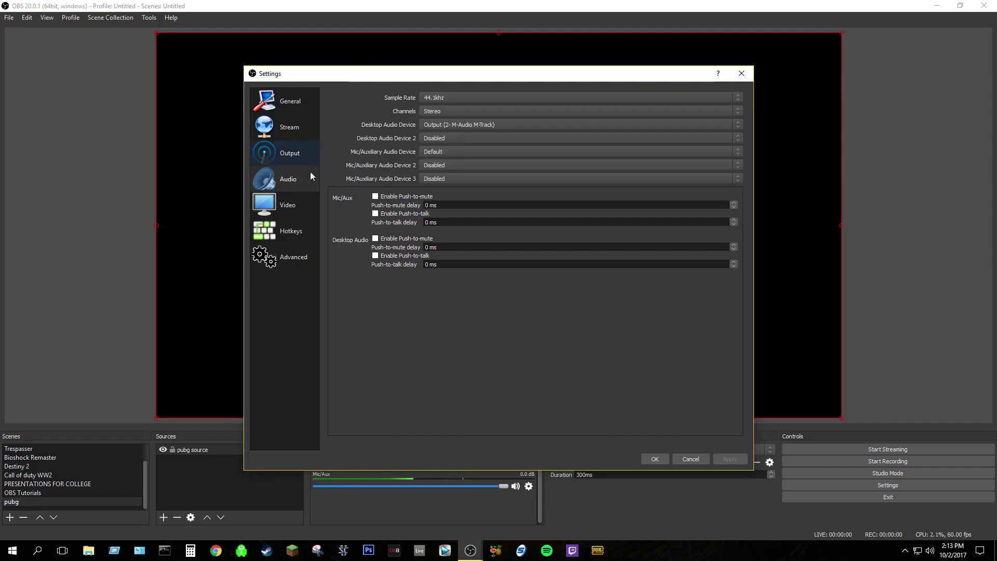
# Step: Set the video downscale filter to Lanczos (Sharpened scaling, 32 samples) and look through the available FPS value types
pyautogui.click(296, 205)
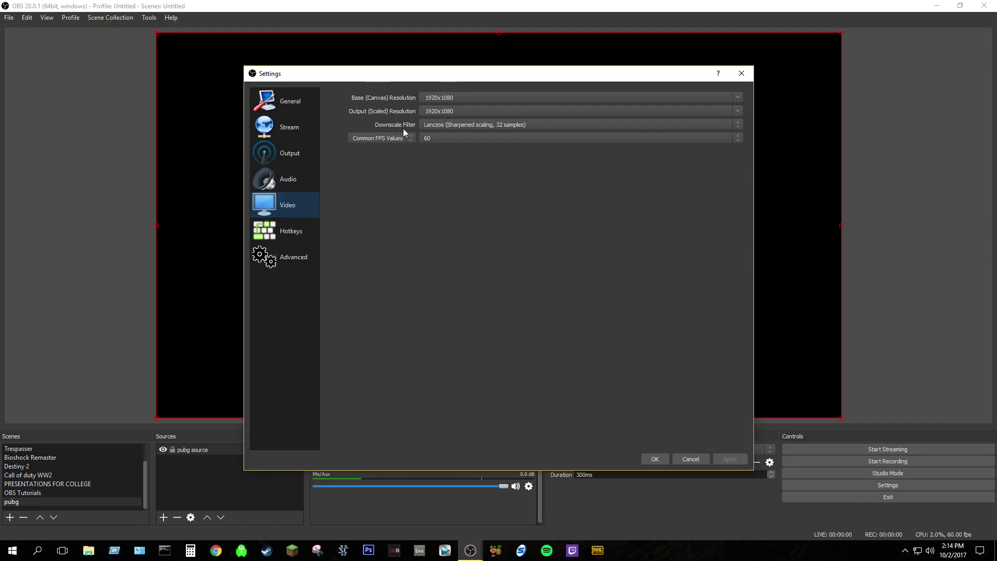
pyautogui.click(741, 125)
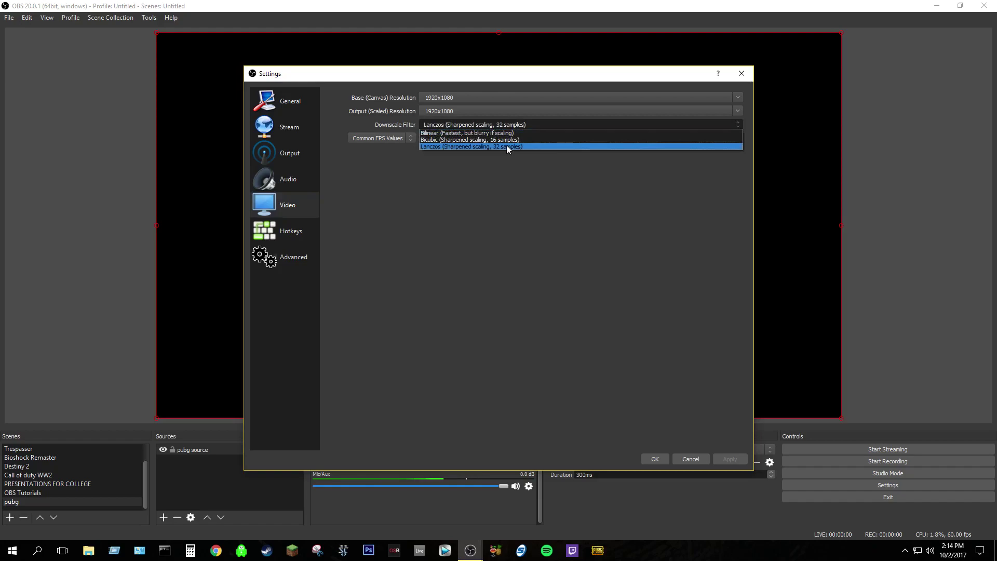
pyautogui.click(507, 147)
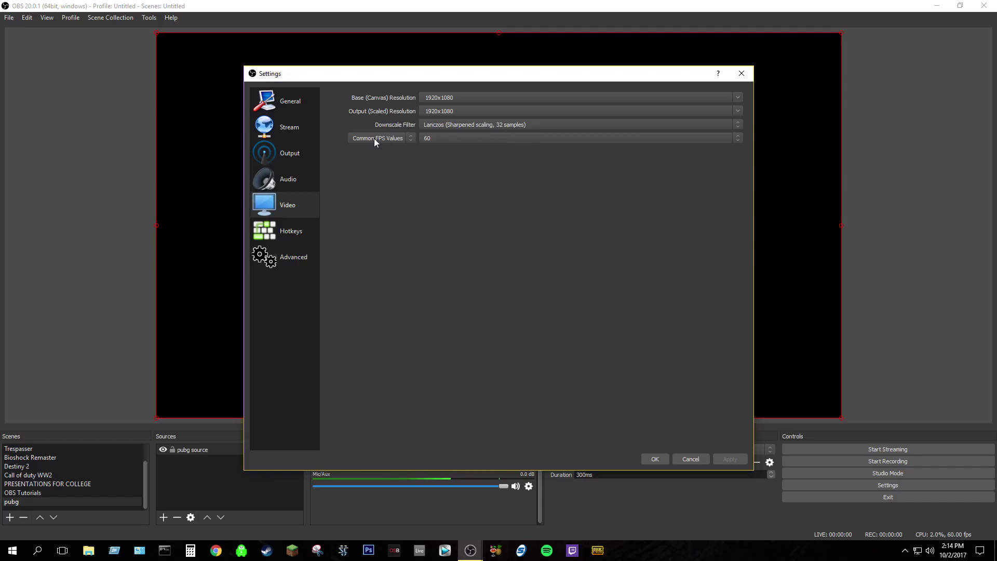
pyautogui.click(412, 138)
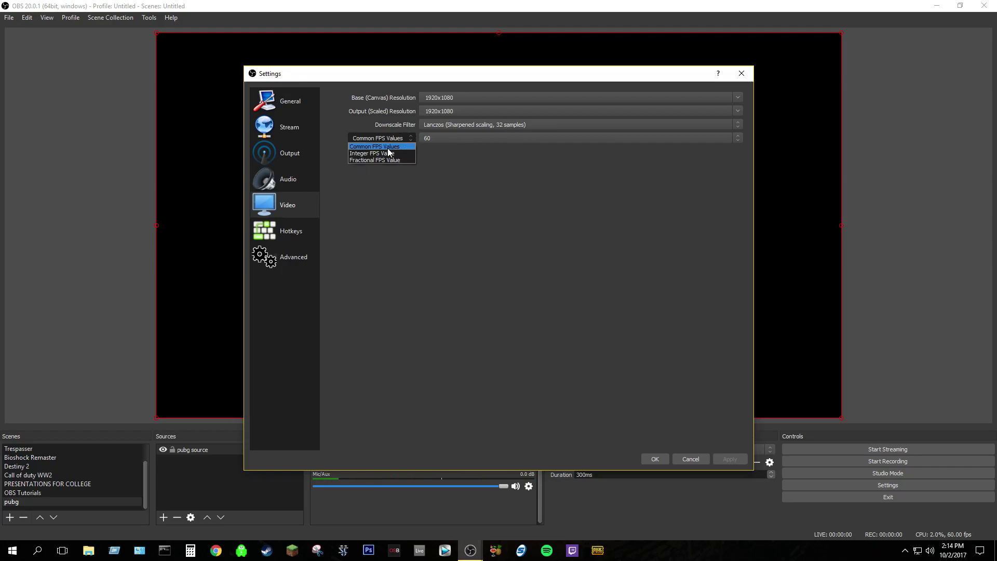
pyautogui.click(371, 113)
pyautogui.click(302, 266)
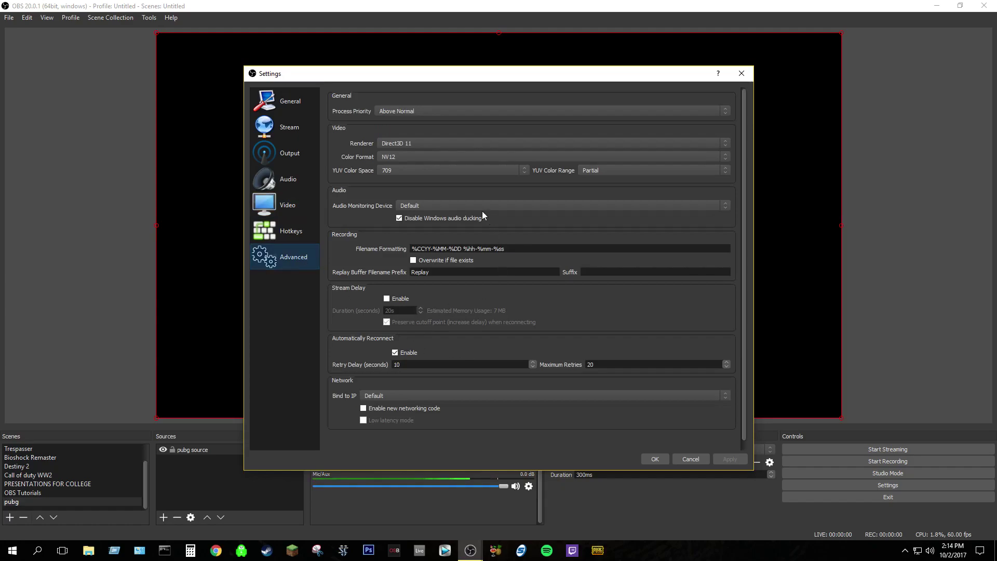
pyautogui.click(288, 95)
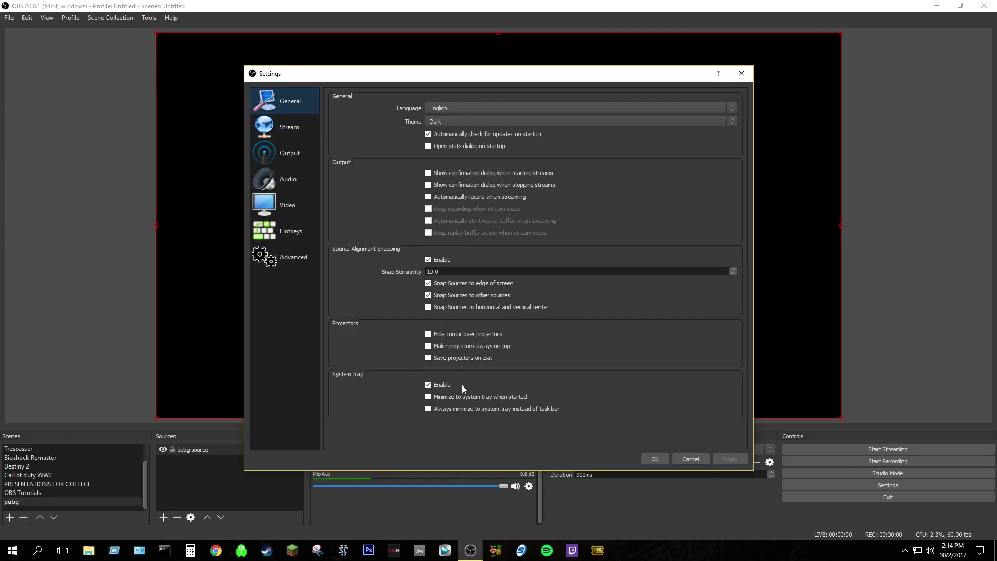
pyautogui.click(284, 229)
pyautogui.click(286, 210)
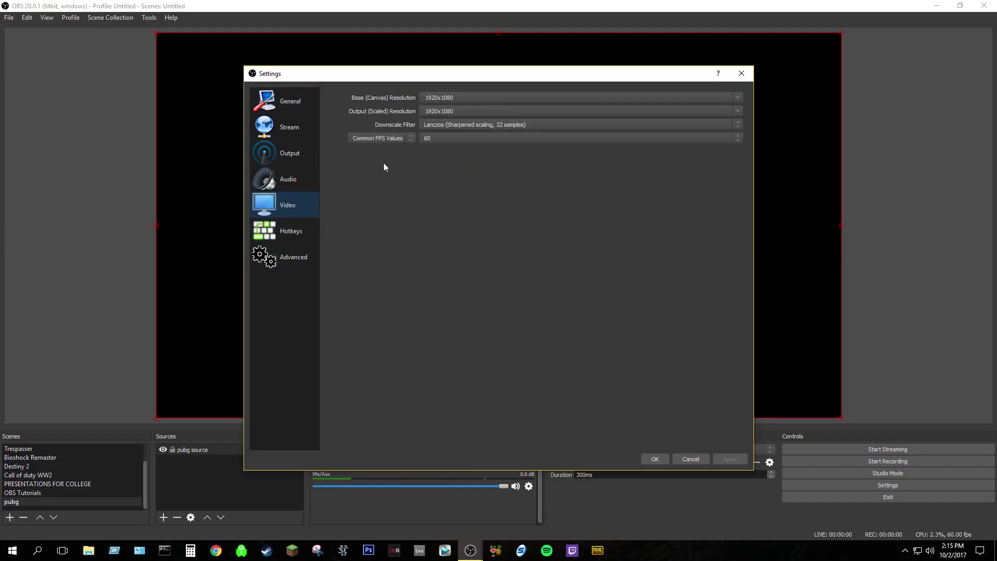
# Step: Set the process priority to Above Normal in the advanced settings
pyautogui.click(297, 263)
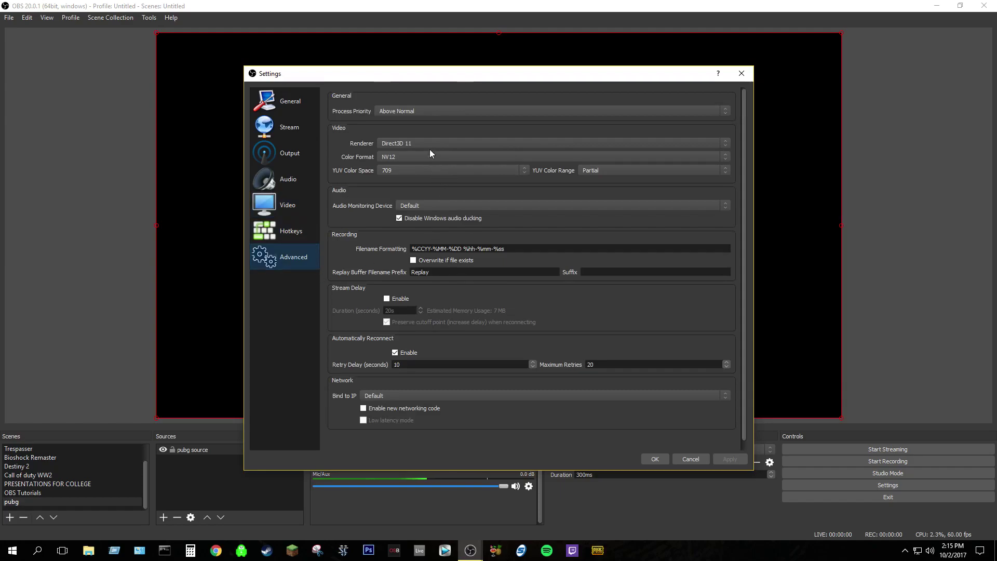
pyautogui.click(424, 110)
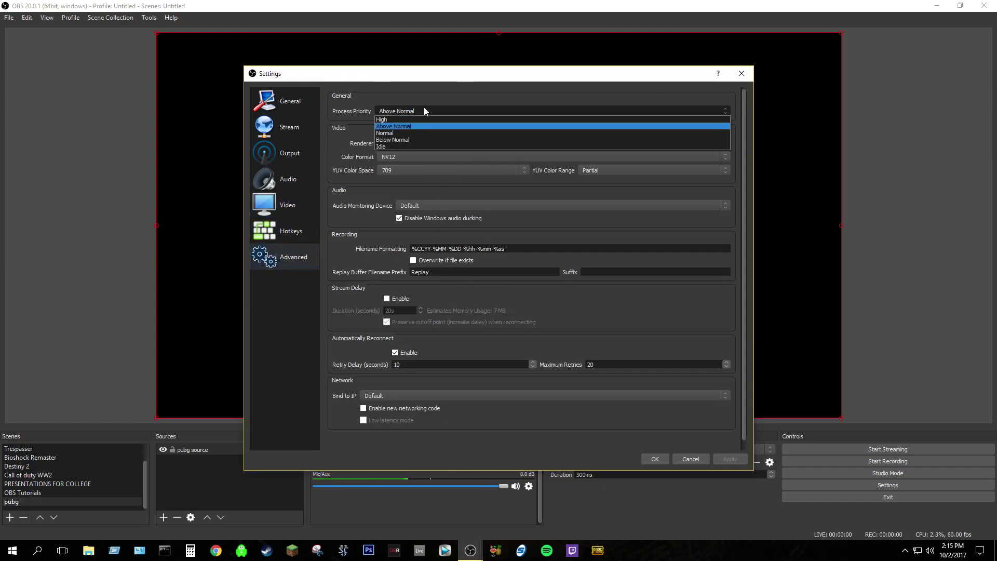
pyautogui.click(400, 126)
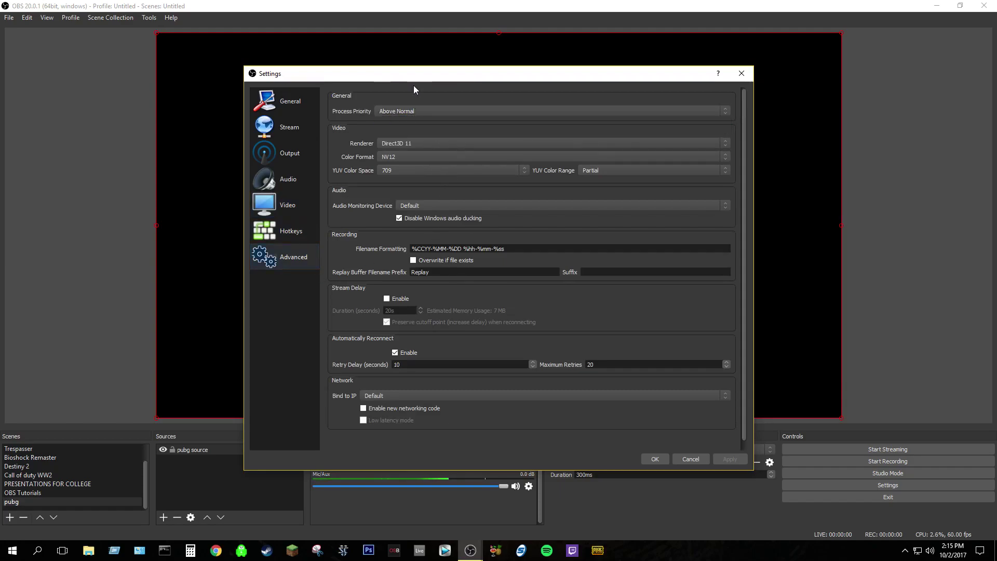
pyautogui.click(395, 110)
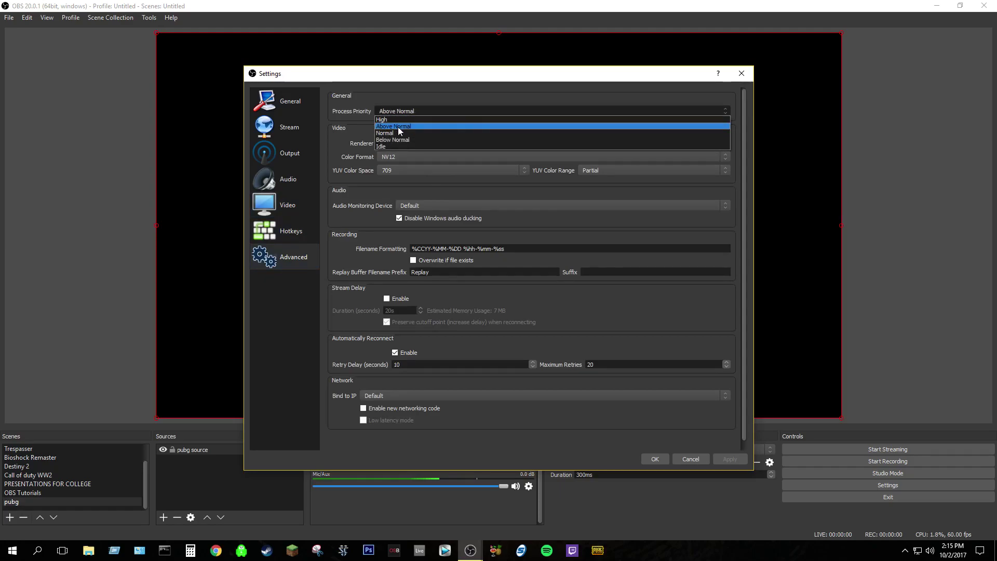
pyautogui.click(400, 131)
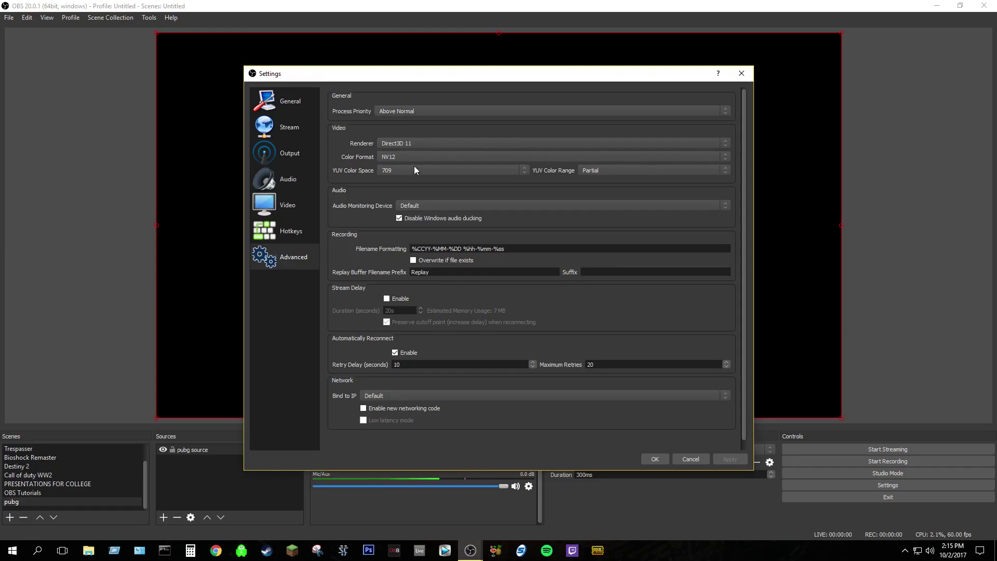
# Step: Set the YUV color space to 709 and the YUV color range to Partial
pyautogui.click(413, 170)
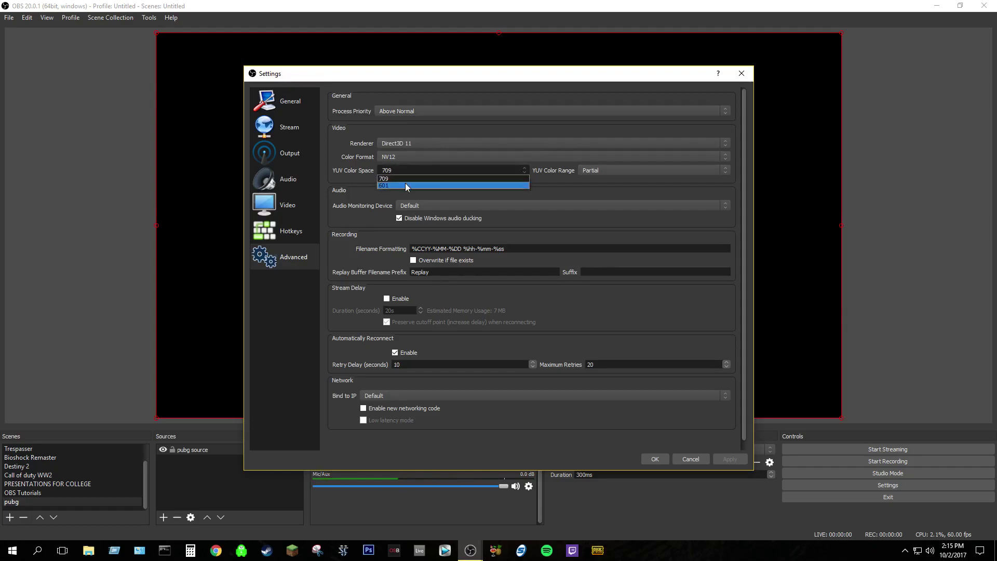
pyautogui.click(427, 180)
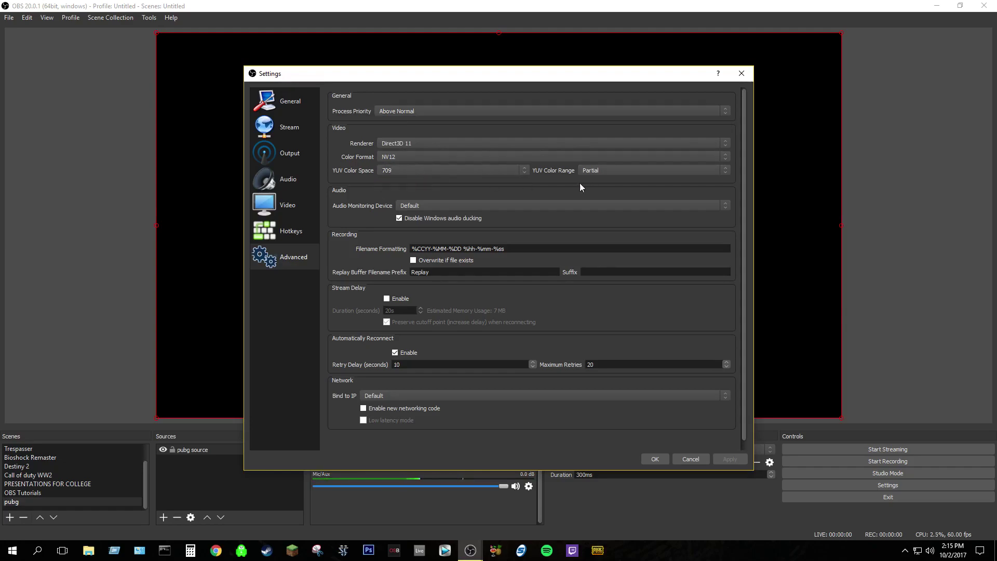
pyautogui.click(613, 172)
pyautogui.click(604, 179)
pyautogui.click(599, 173)
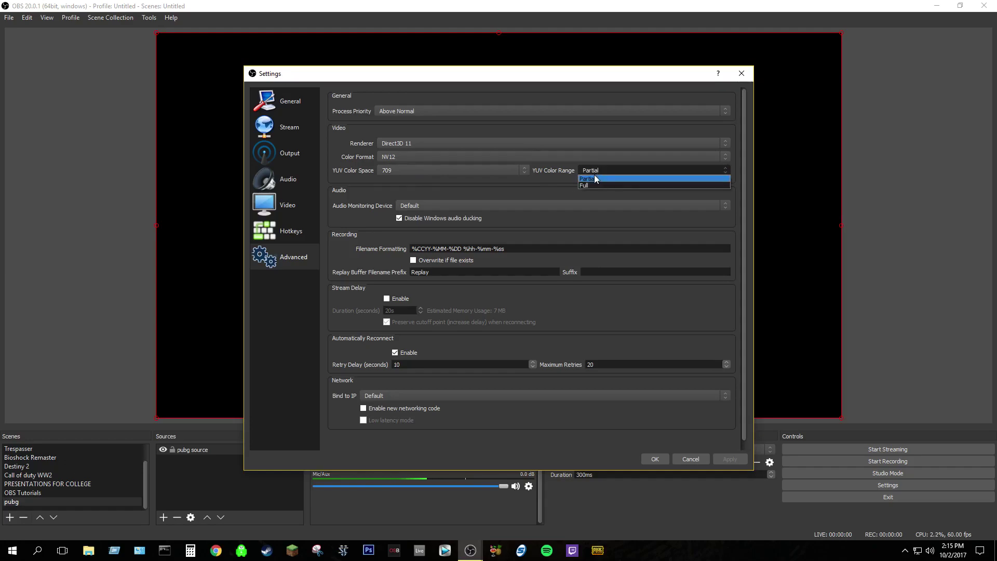
pyautogui.click(554, 185)
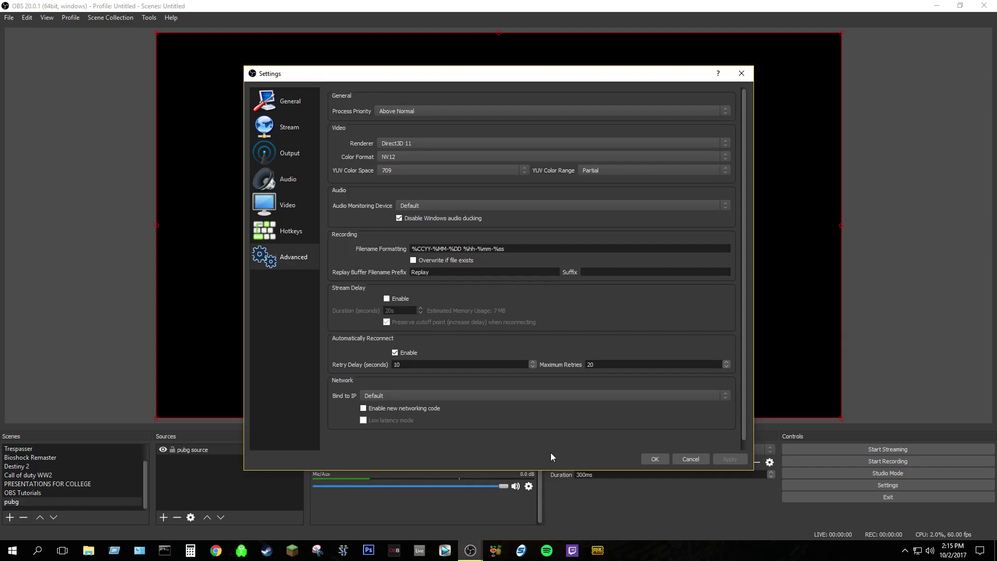
# Step: Review the recording output settings, checking the available rate control and encoder profile options
pyautogui.click(299, 123)
pyautogui.click(298, 152)
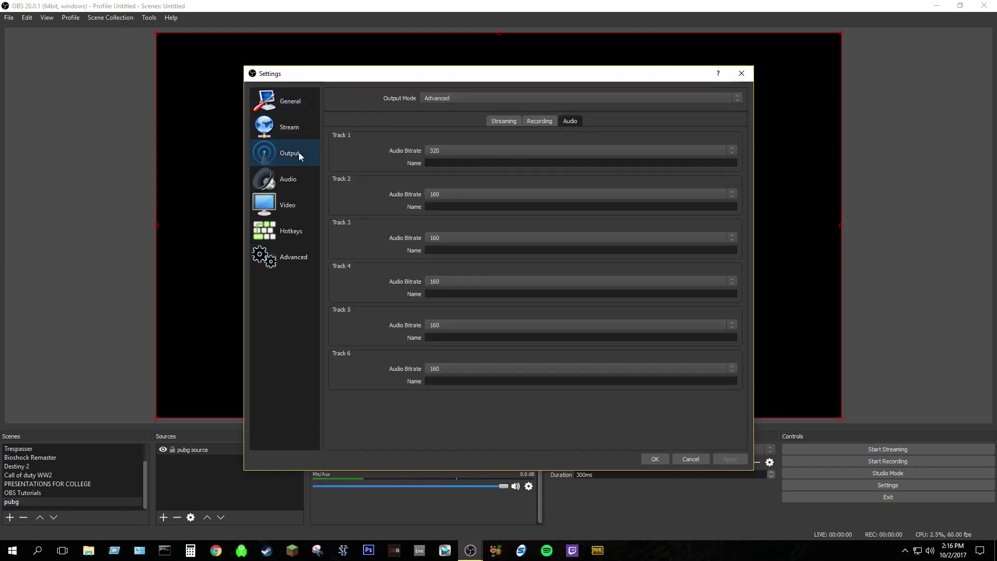
pyautogui.click(535, 121)
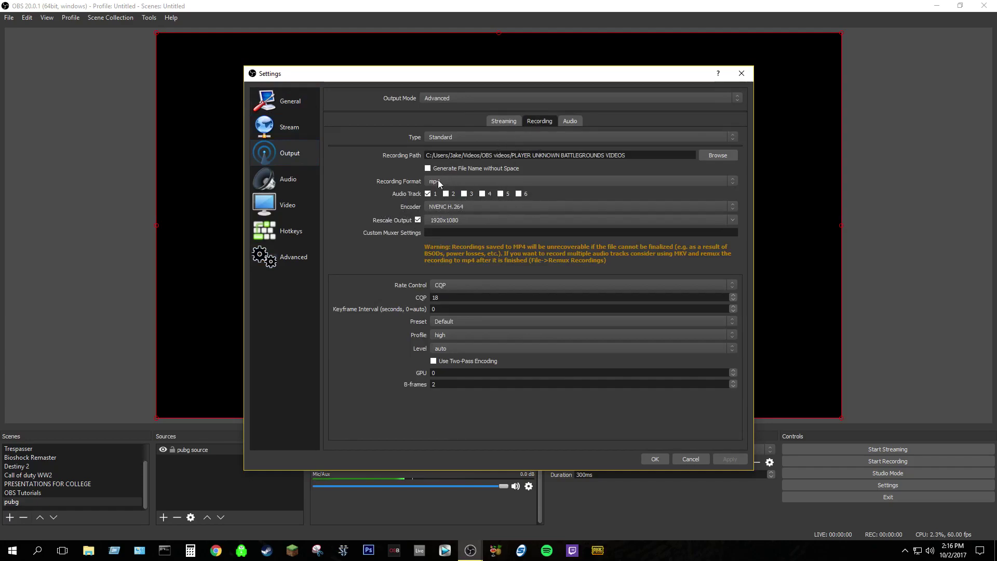
pyautogui.click(472, 284)
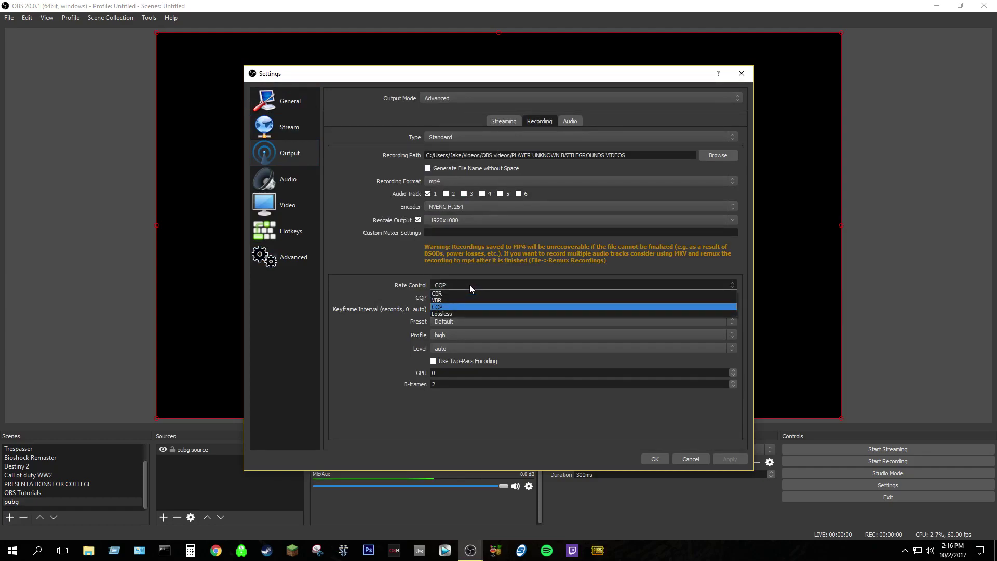
pyautogui.click(439, 289)
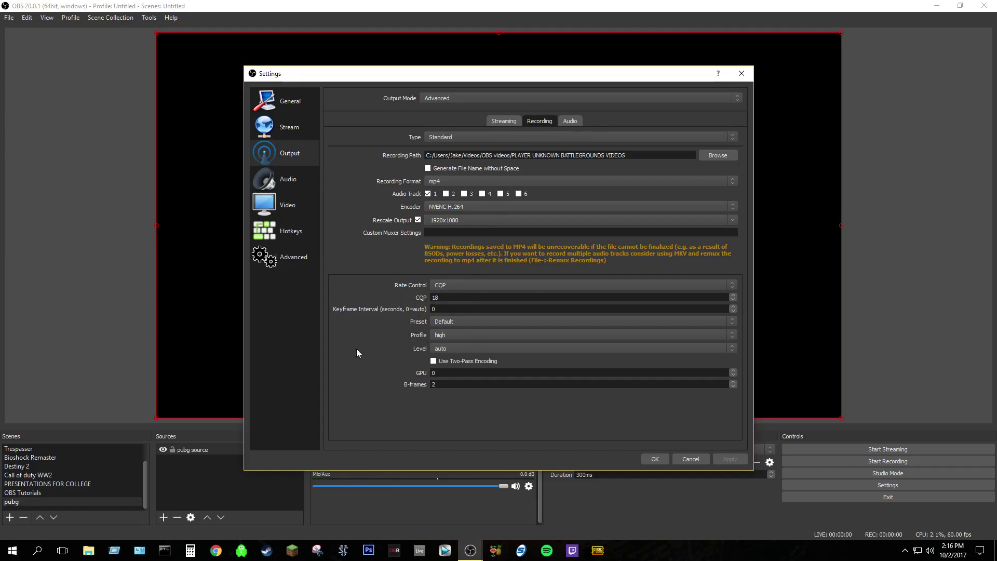
pyautogui.click(466, 335)
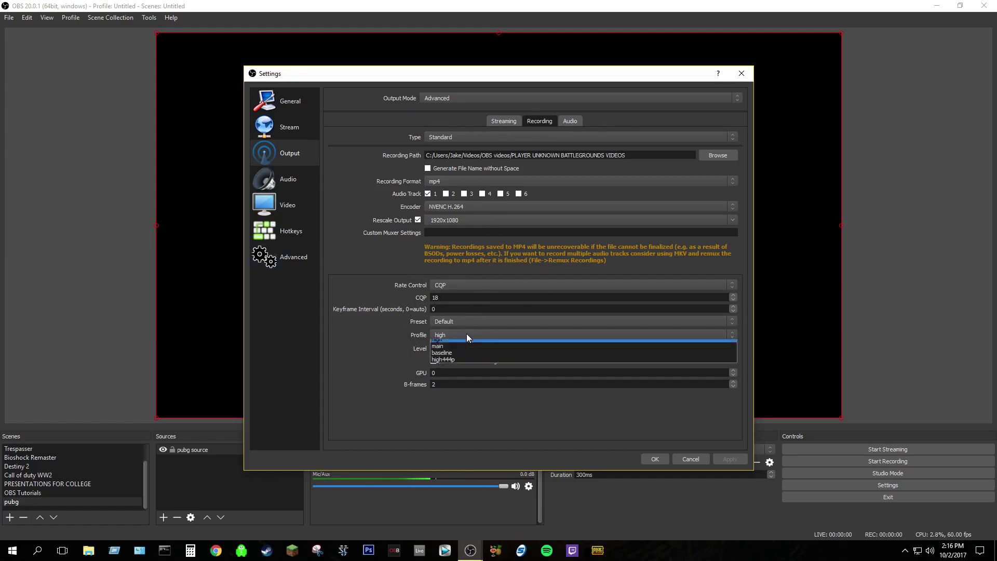
pyautogui.click(497, 337)
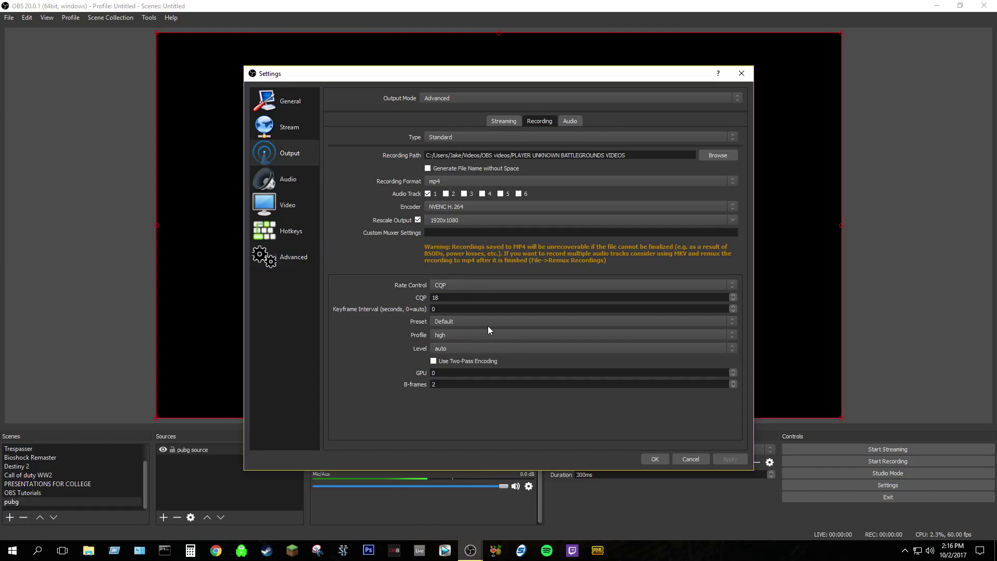
# Step: Review the video settings, examining the available output (scaled) resolutions and downscale filters
pyautogui.click(304, 204)
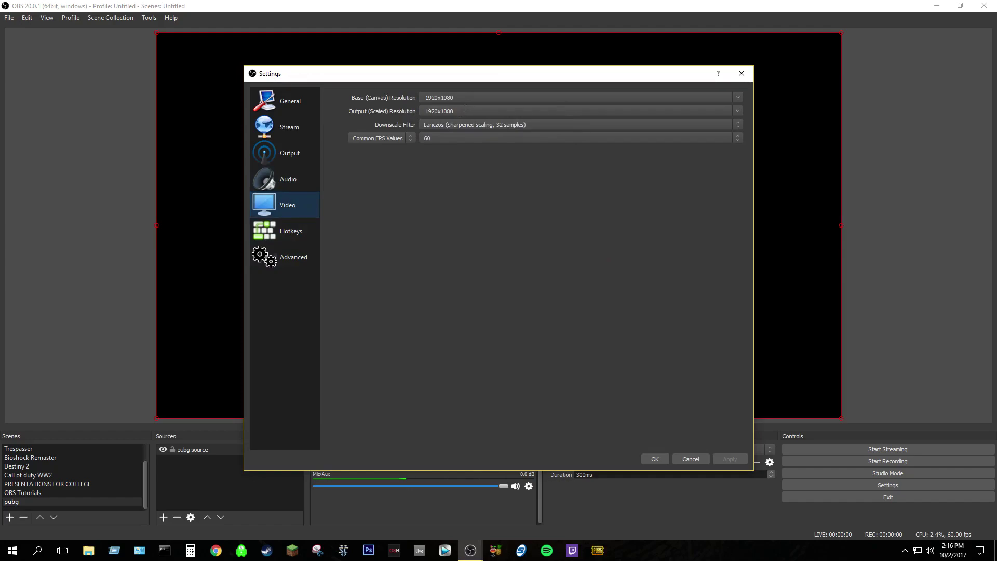
pyautogui.click(739, 112)
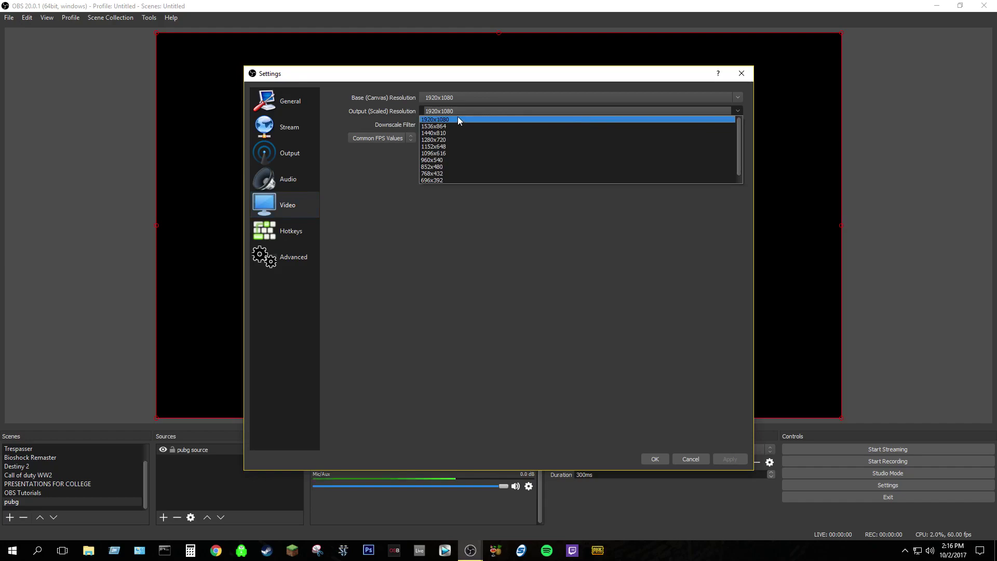
pyautogui.click(338, 117)
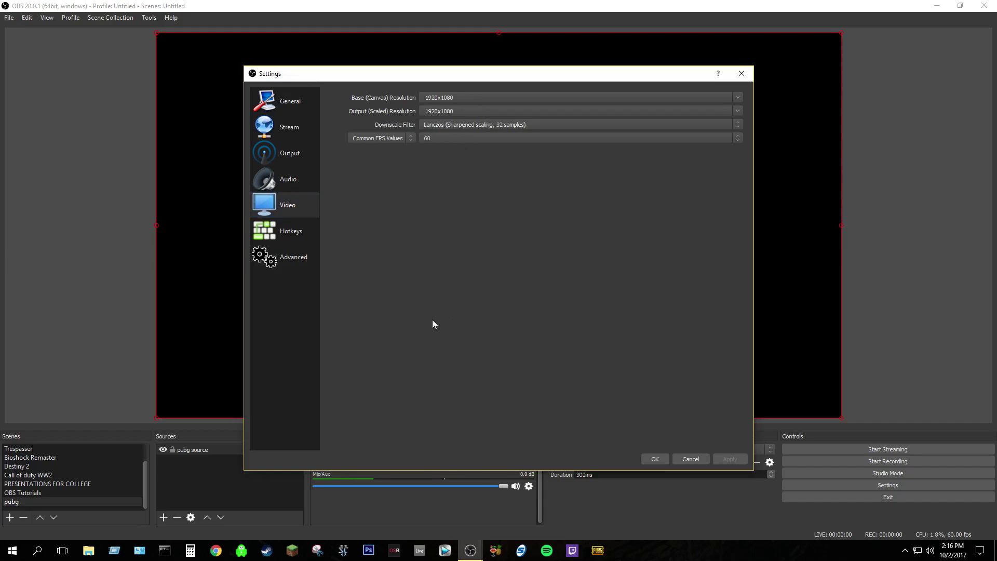
pyautogui.click(733, 110)
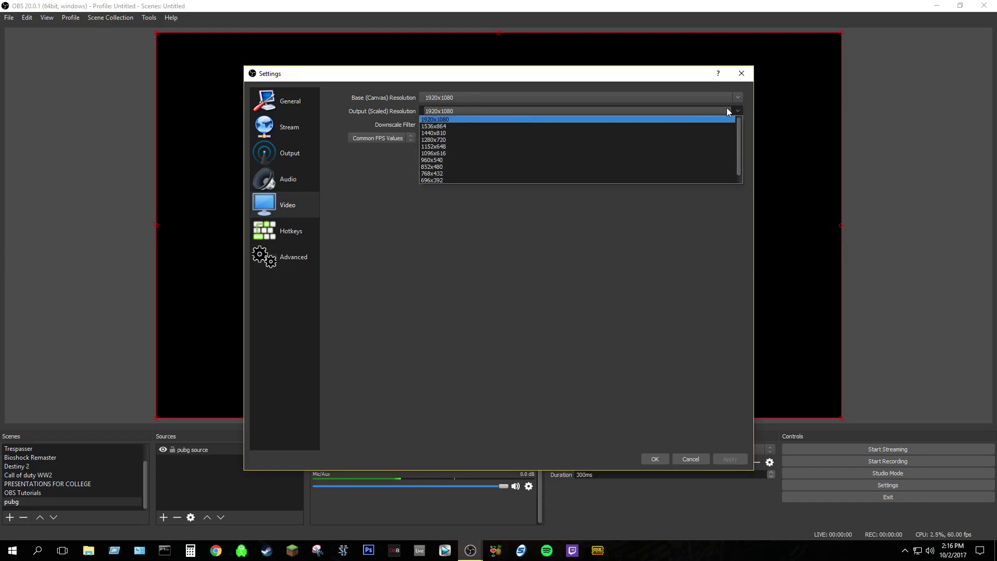
pyautogui.click(329, 108)
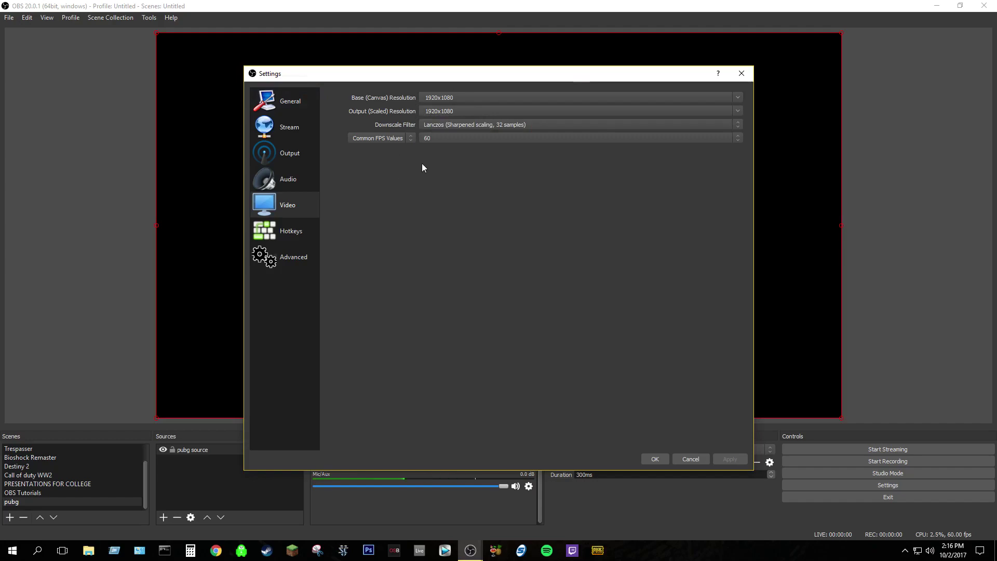
pyautogui.click(738, 124)
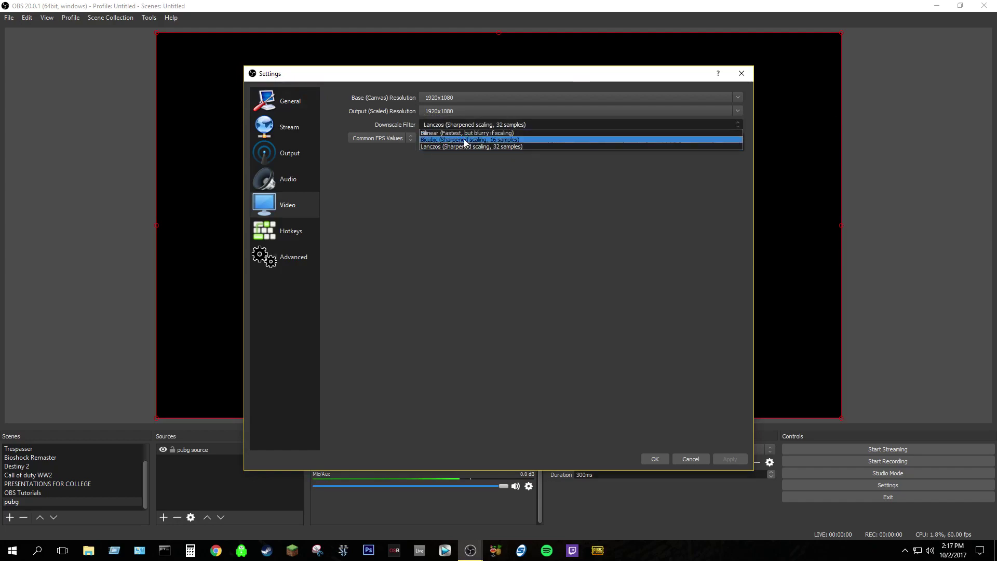
pyautogui.click(492, 185)
pyautogui.click(521, 127)
pyautogui.click(434, 173)
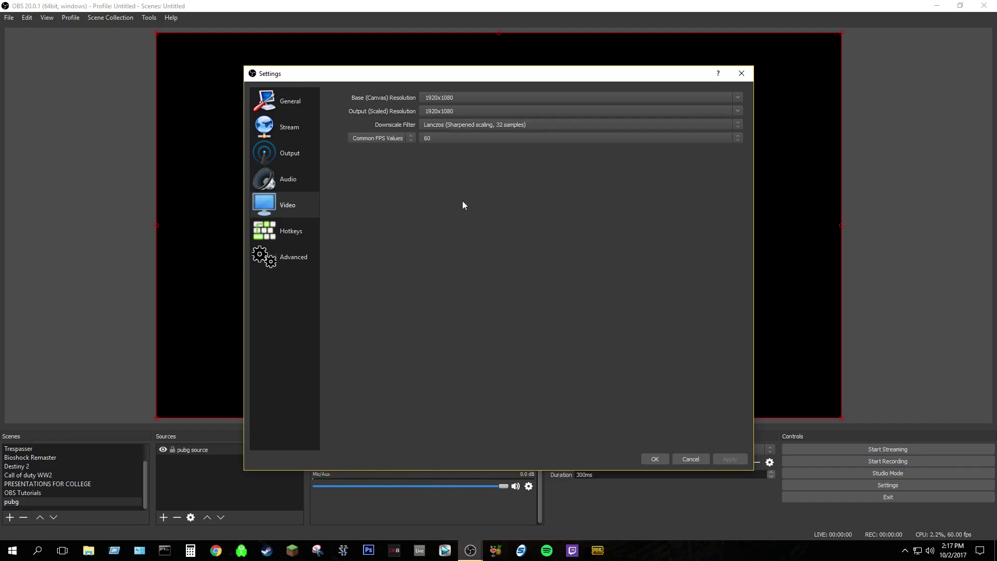
# Step: Set the common FPS value to 60 and accept all the settings
pyautogui.click(739, 138)
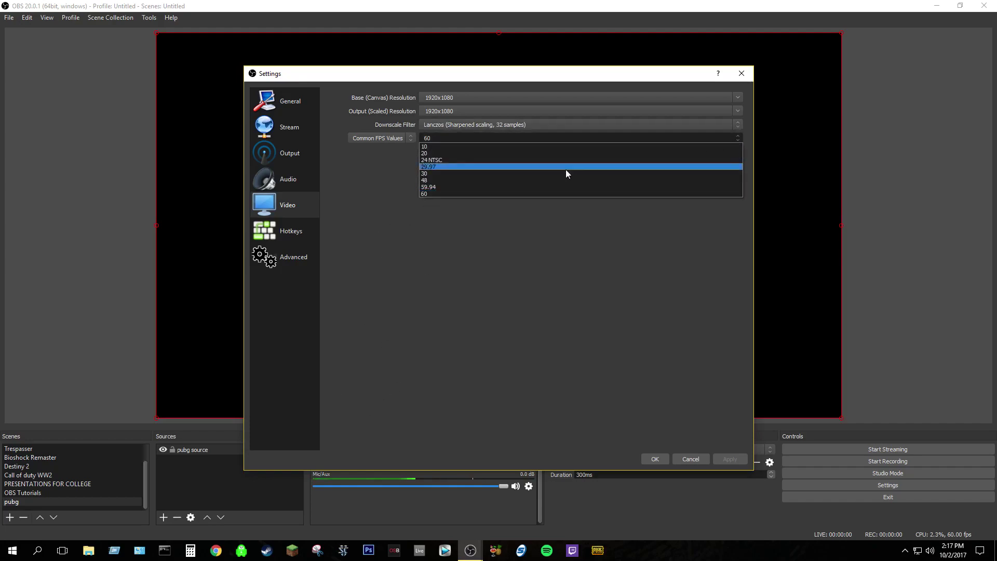
pyautogui.click(447, 193)
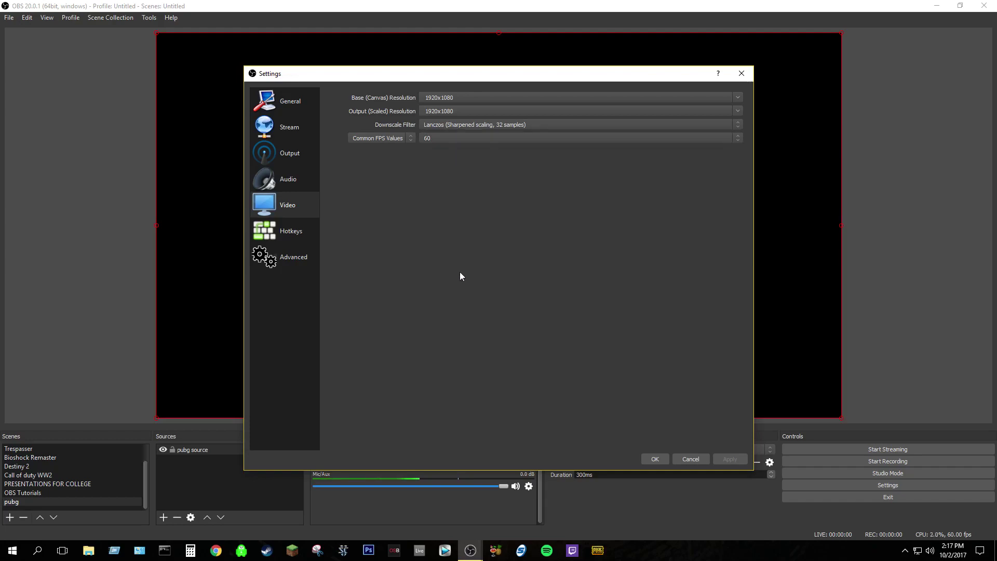
pyautogui.click(656, 461)
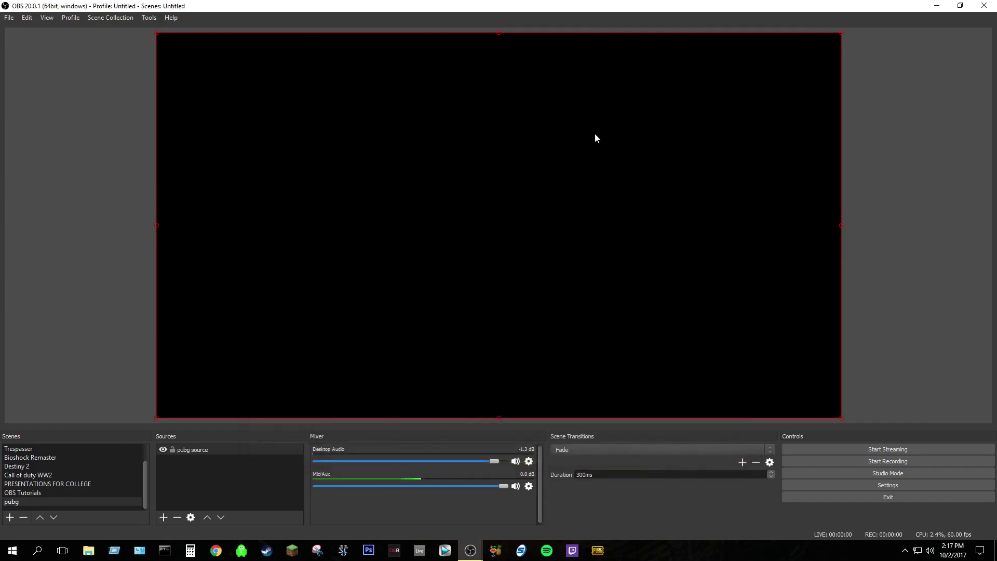